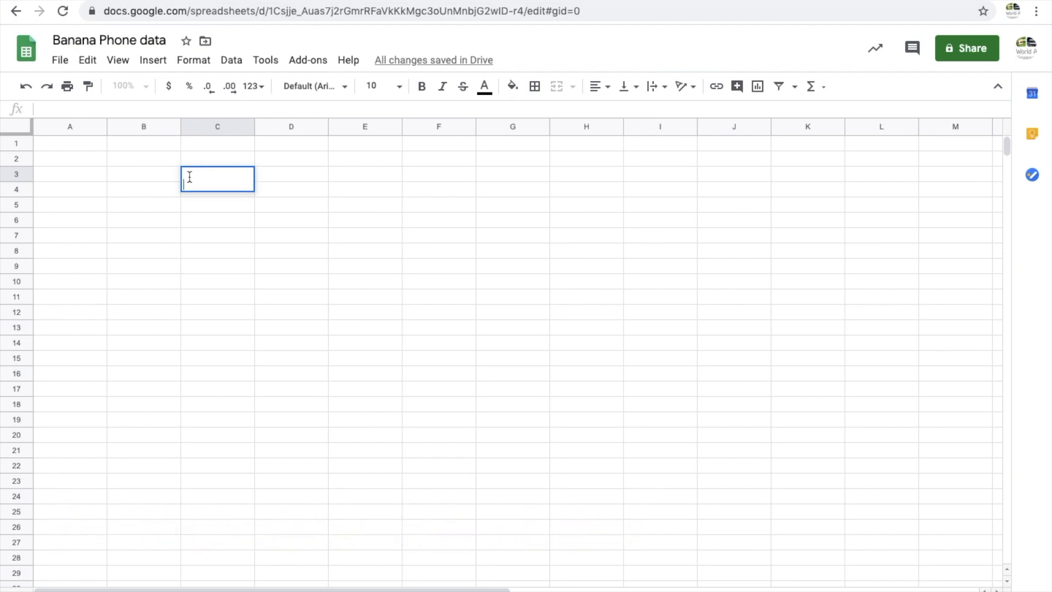
Enter the text bananakdflsFDSNFLnfD into cell C3
{"action": "type", "text": "banana"}
{"action": "key", "text": "BackSpace"}
{"action": "key", "text": "BackSpace"}
{"action": "type", "text": "nakdflsFDSNFLnfD"}
{"action": "key", "text": "Return"}
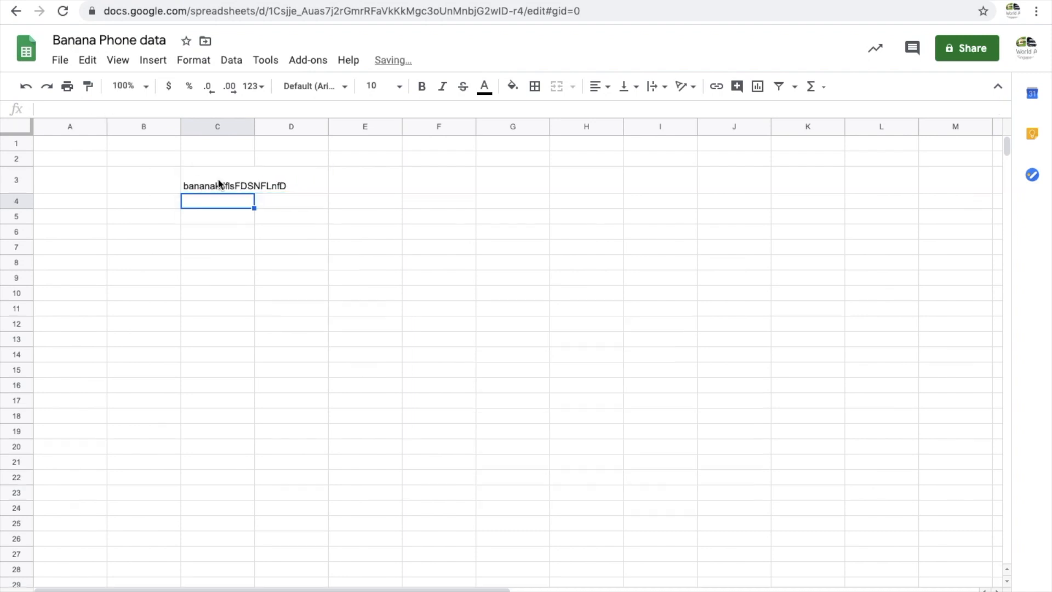
Edit cell C3 to add a line break and the text FDDSKLFSDFM on a second line
{"action": "left_click", "coordinate": [263, 183]}
{"action": "left_click", "coordinate": [224, 184]}
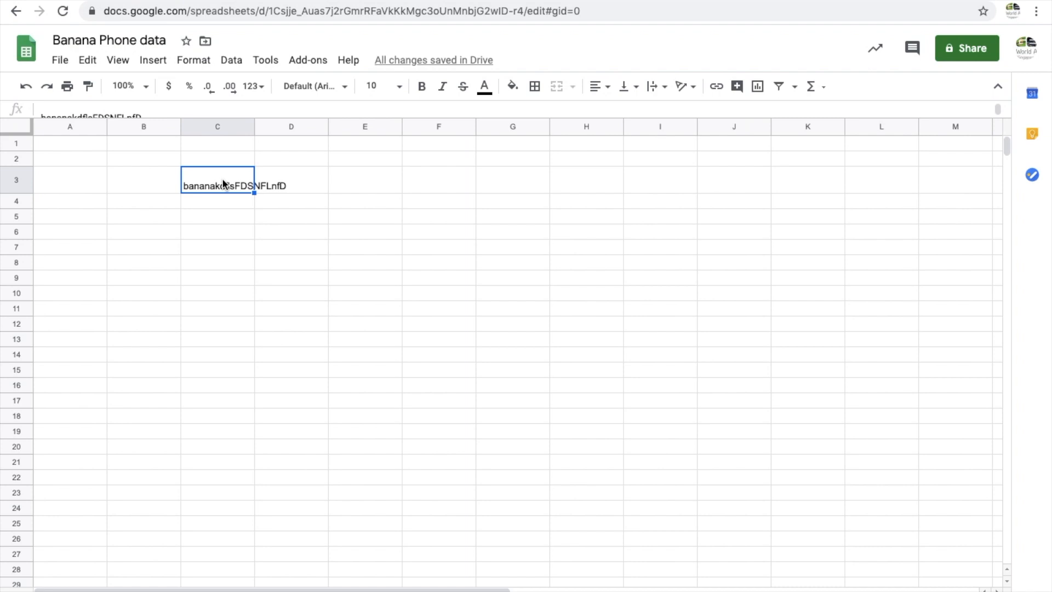
{"action": "double_click", "coordinate": [239, 178]}
{"action": "key", "text": "alt+Return"}
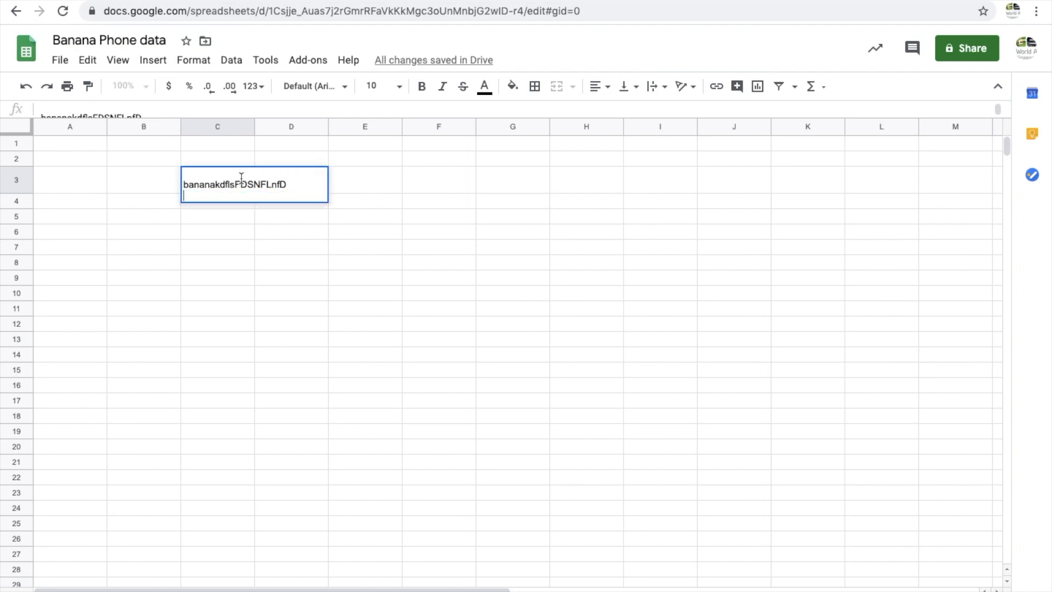
{"action": "type", "text": "FDDSKLFSDFM"}
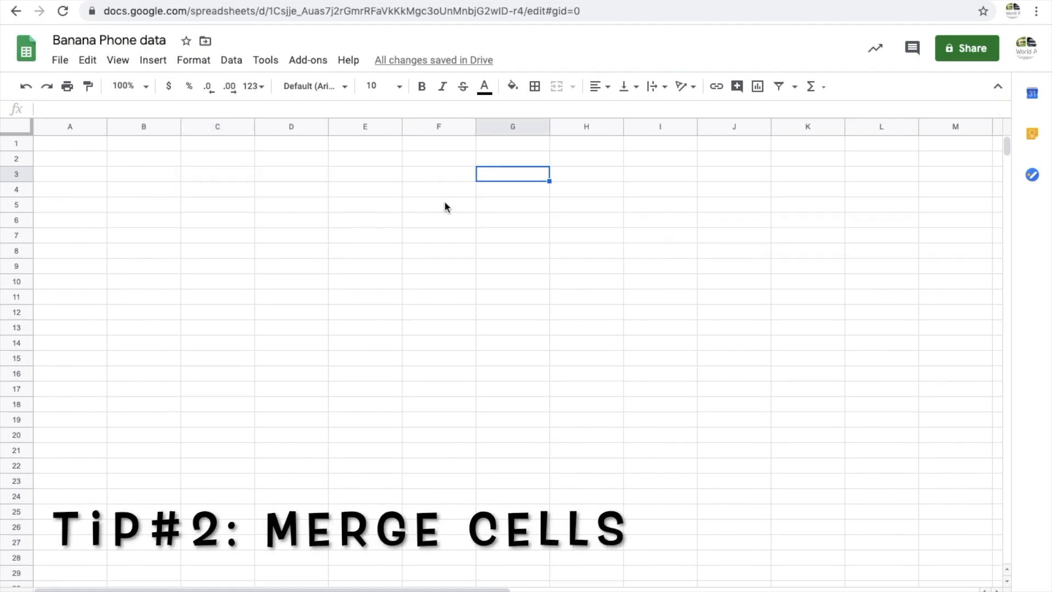
Select cells D2 to D5 and merge them vertically
{"action": "left_click", "coordinate": [300, 161]}
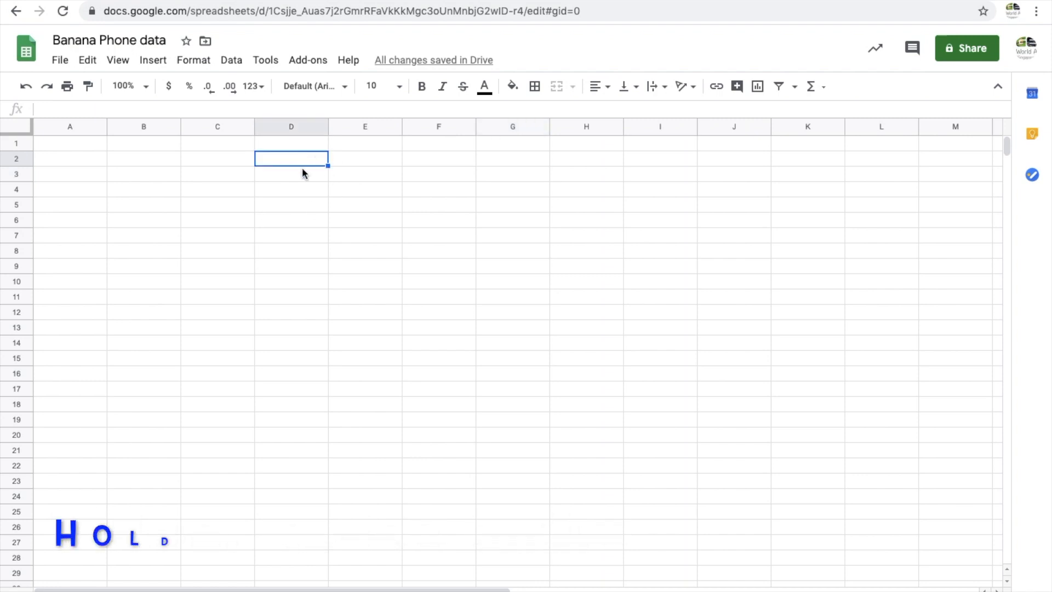
{"action": "left_click", "coordinate": [305, 178], "text": "shift"}
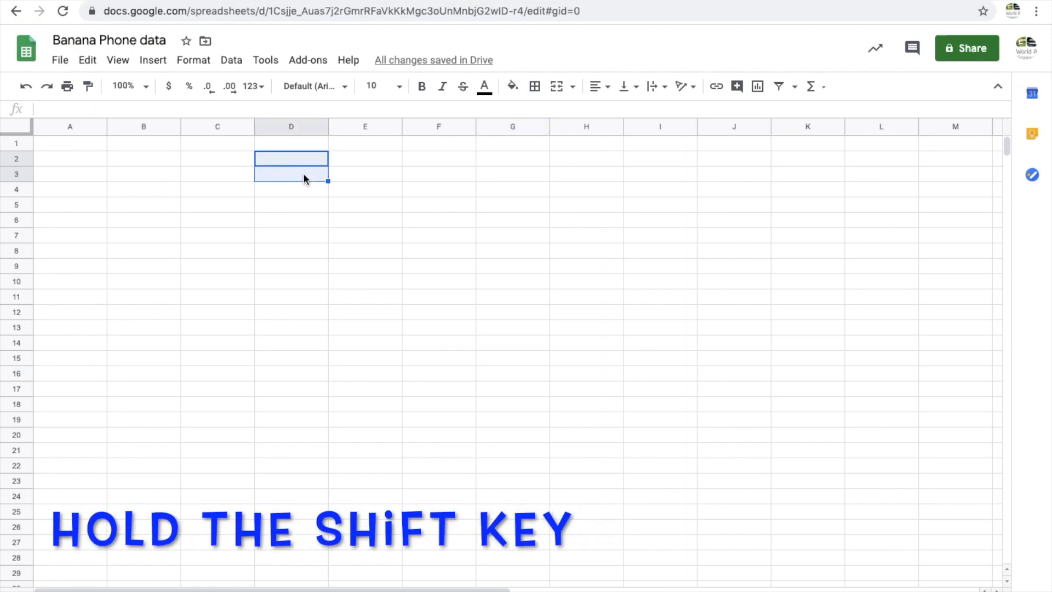
{"action": "left_click", "coordinate": [292, 197], "text": "shift"}
{"action": "left_click", "coordinate": [289, 210], "text": "shift"}
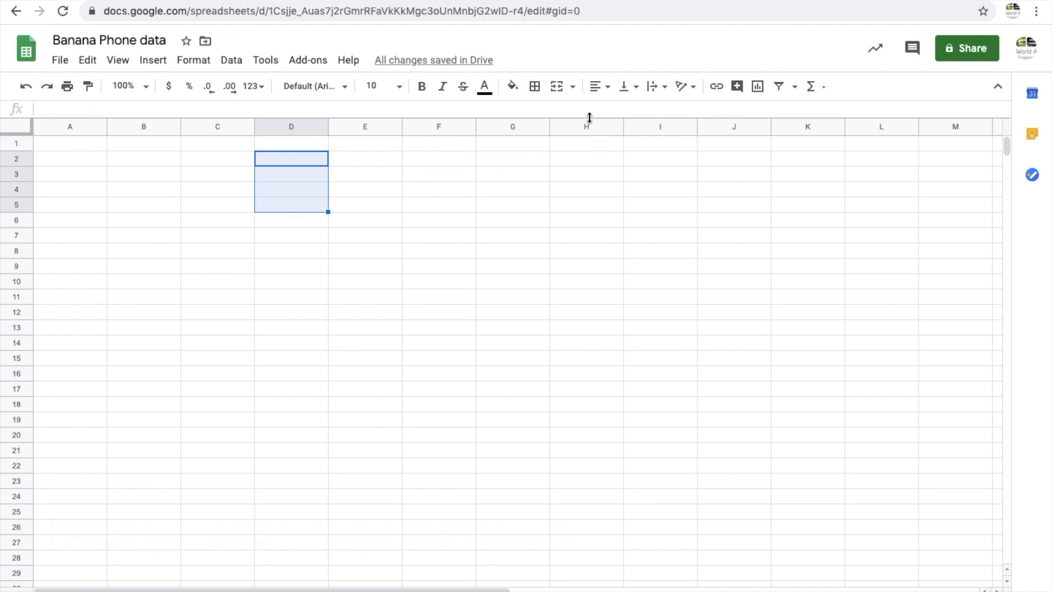
{"action": "left_click", "coordinate": [574, 89]}
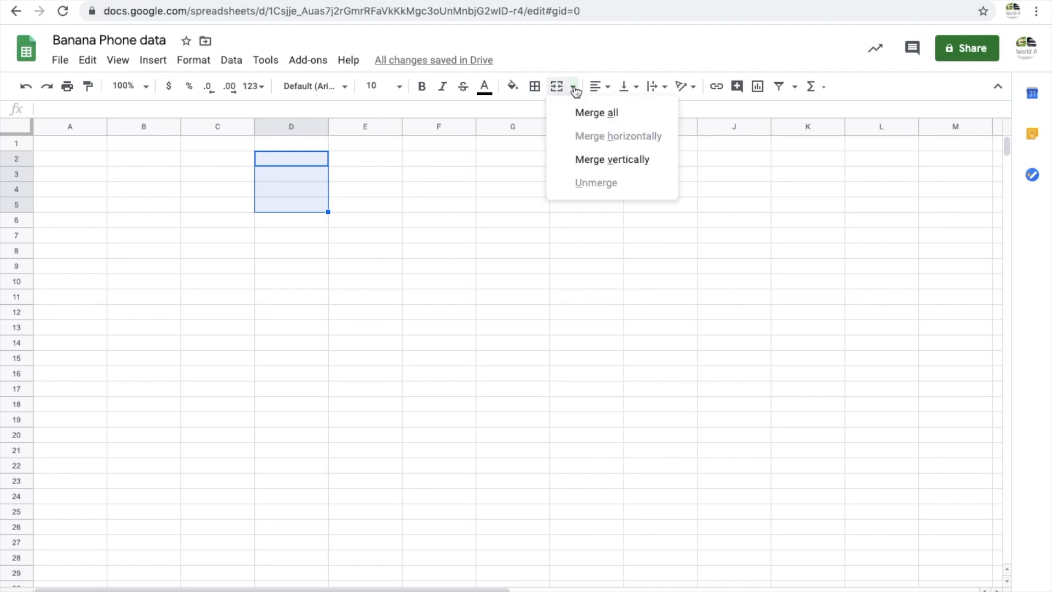
{"action": "left_click", "coordinate": [606, 160]}
Select cells F2 to I2 and merge them horizontally
{"action": "left_click_drag", "start_coordinate": [443, 159], "coordinate": [651, 165]}
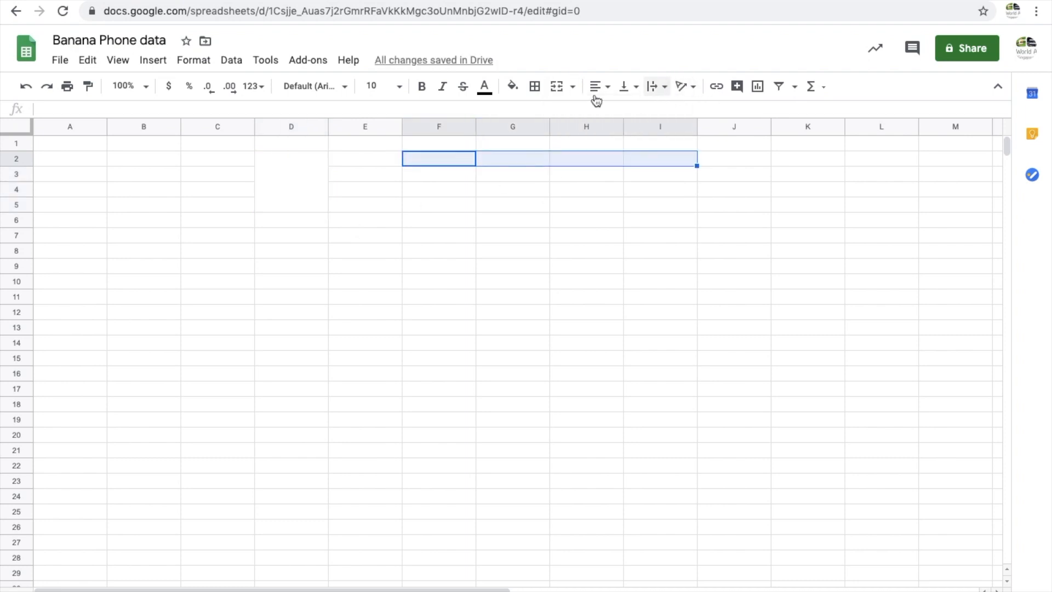
{"action": "left_click", "coordinate": [571, 91]}
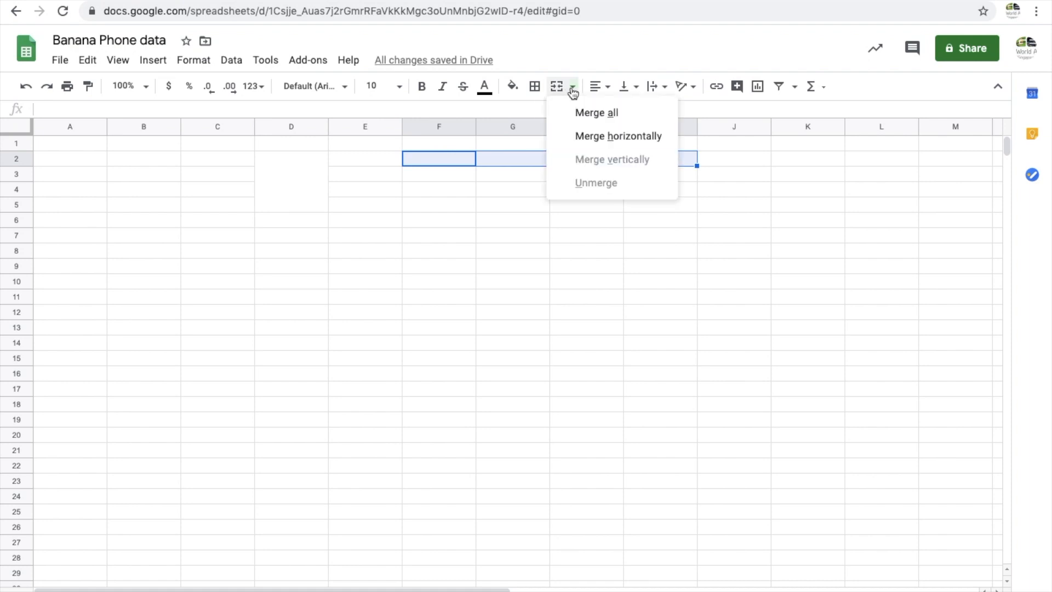
{"action": "left_click", "coordinate": [601, 134]}
Select the block F4 to G9 and merge all its cells
{"action": "left_click", "coordinate": [508, 262]}
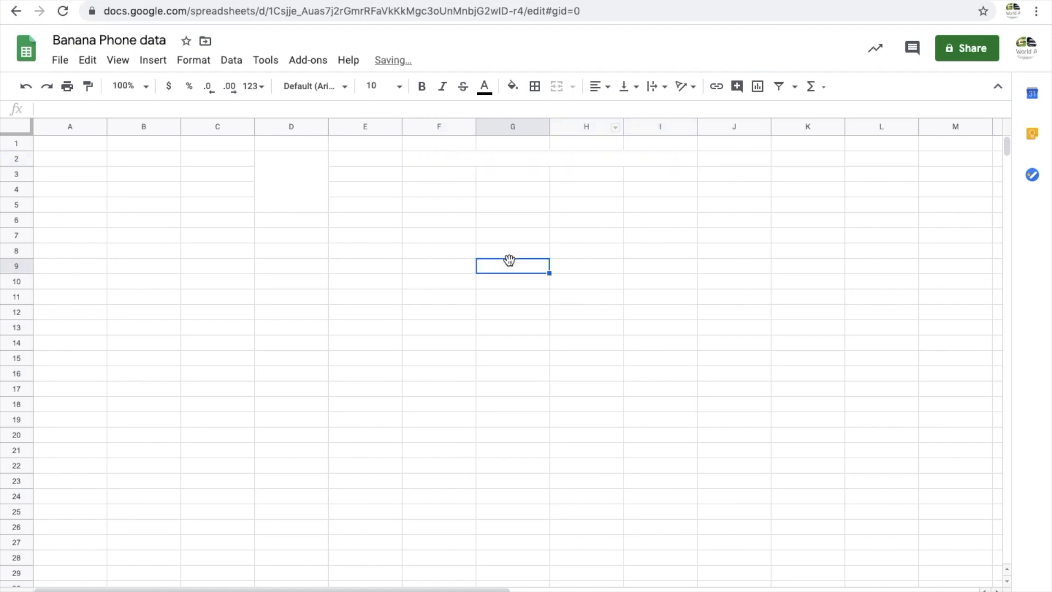
{"action": "left_click", "coordinate": [442, 192], "text": "shift"}
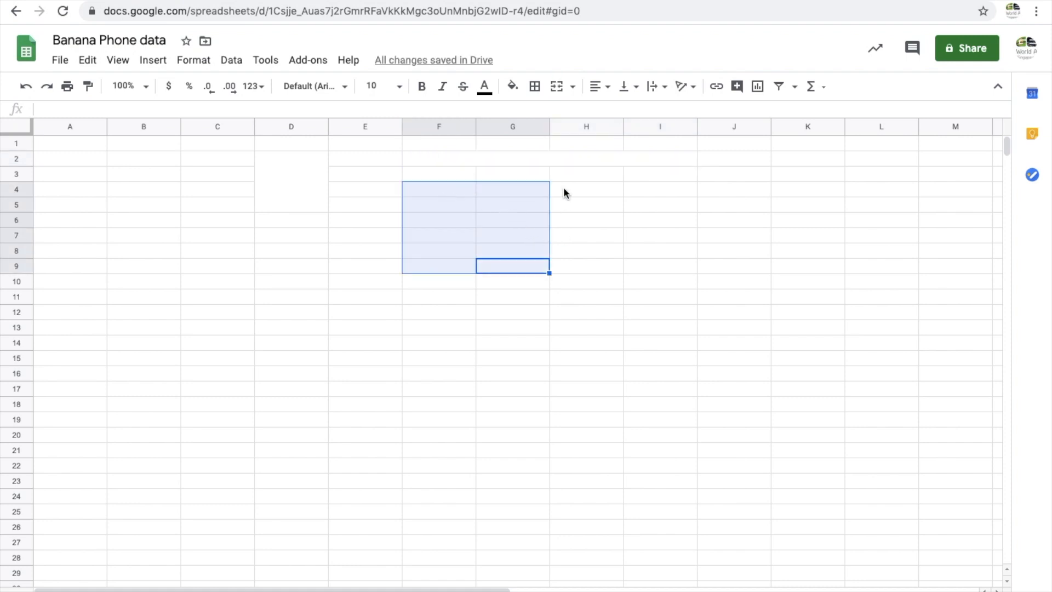
{"action": "left_click", "coordinate": [572, 86]}
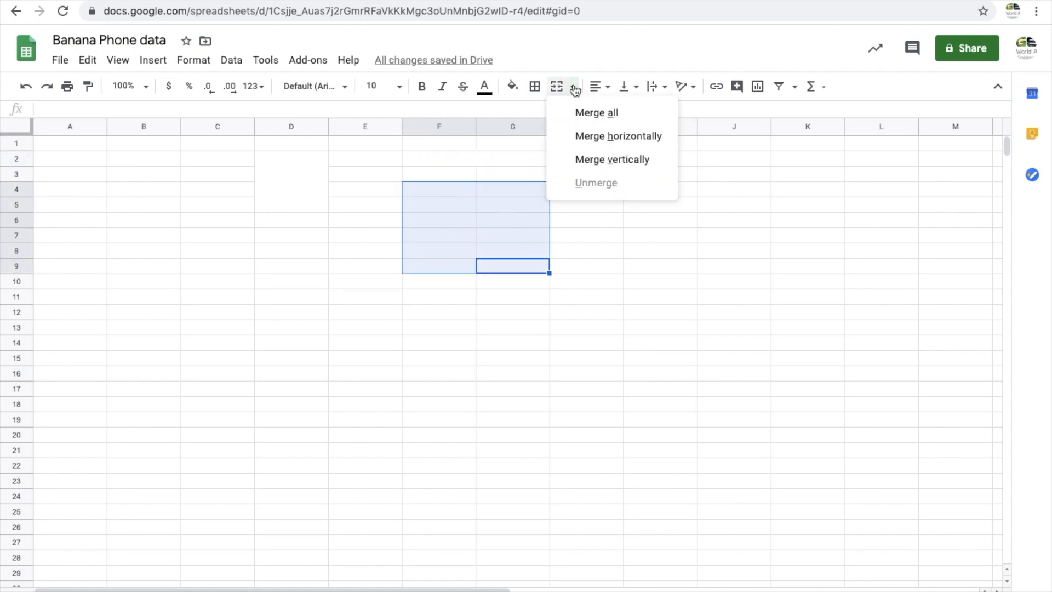
{"action": "left_click", "coordinate": [597, 113]}
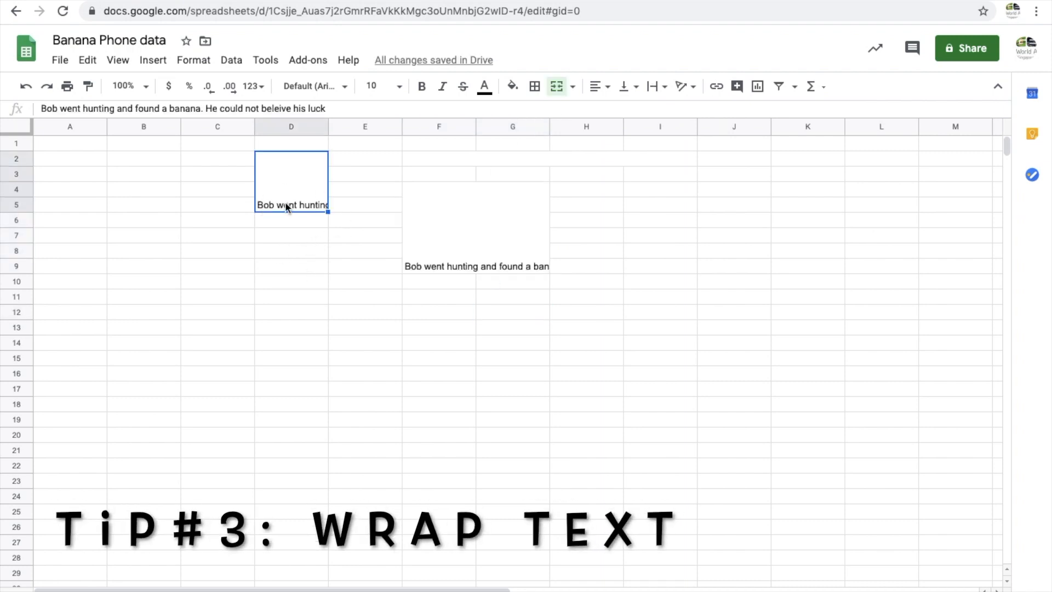
Set the text wrapping of the merged cell D2 to Wrap
{"action": "double_click", "coordinate": [309, 202]}
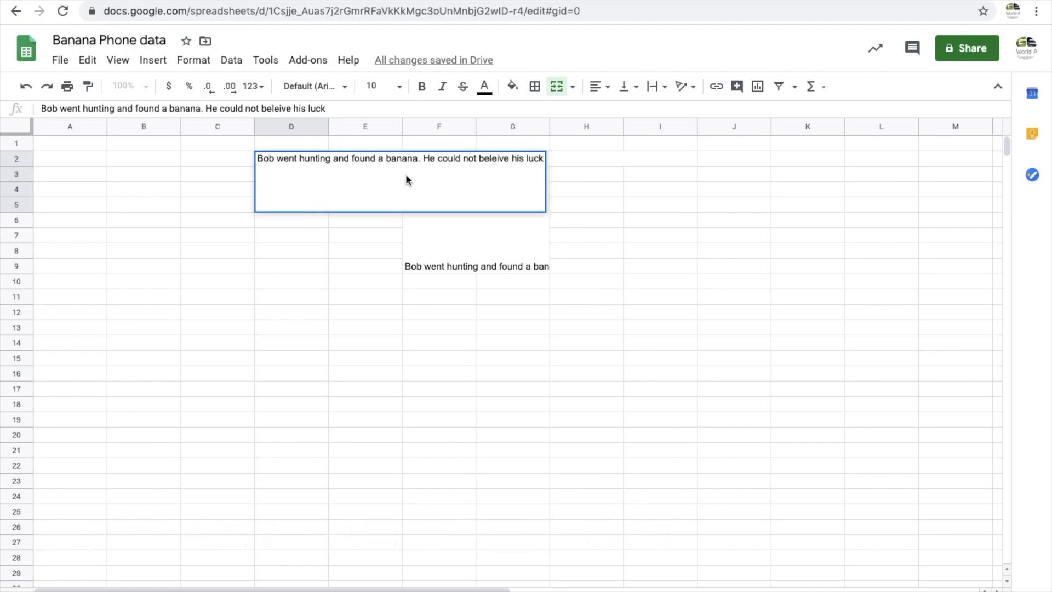
{"action": "left_click", "coordinate": [313, 235]}
{"action": "left_click", "coordinate": [320, 207]}
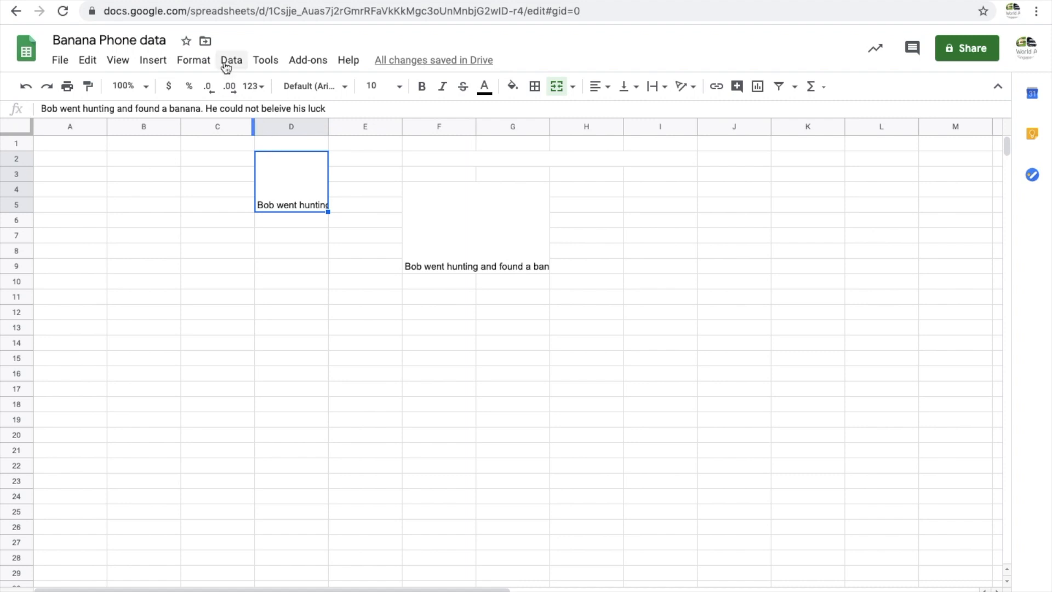
{"action": "left_click", "coordinate": [200, 61]}
{"action": "mouse_move", "coordinate": [247, 350]}
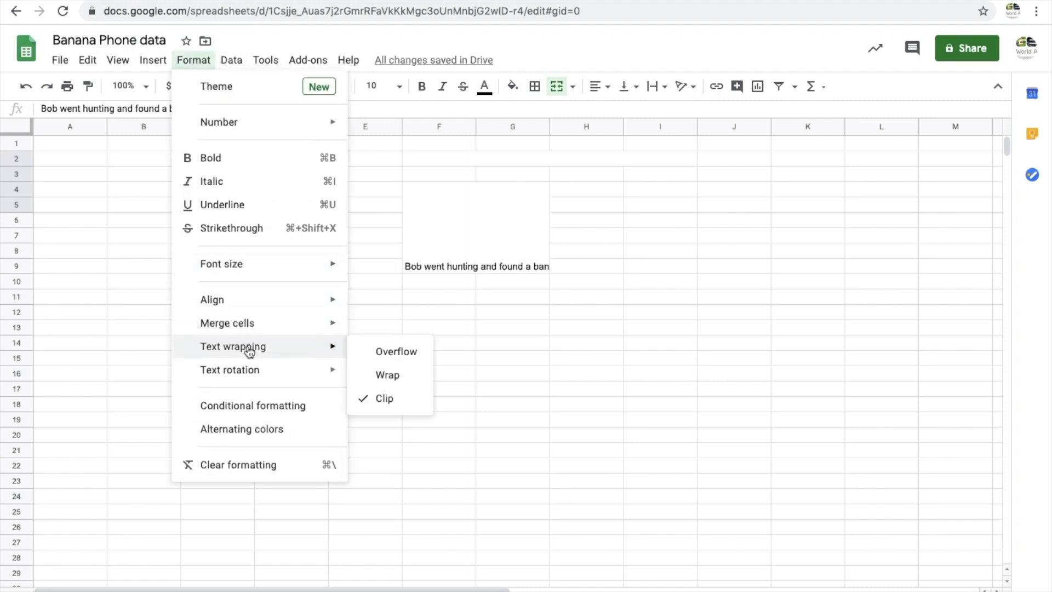
{"action": "left_click", "coordinate": [390, 375]}
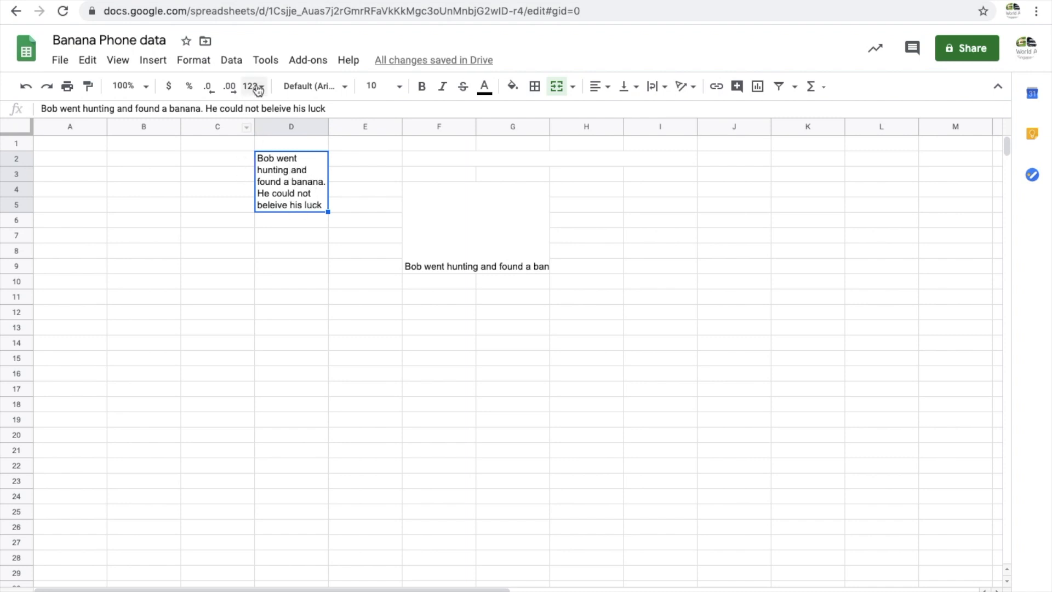
Set the text wrapping of the merged cell D2 back to Clip
{"action": "left_click", "coordinate": [200, 64]}
{"action": "mouse_move", "coordinate": [286, 354]}
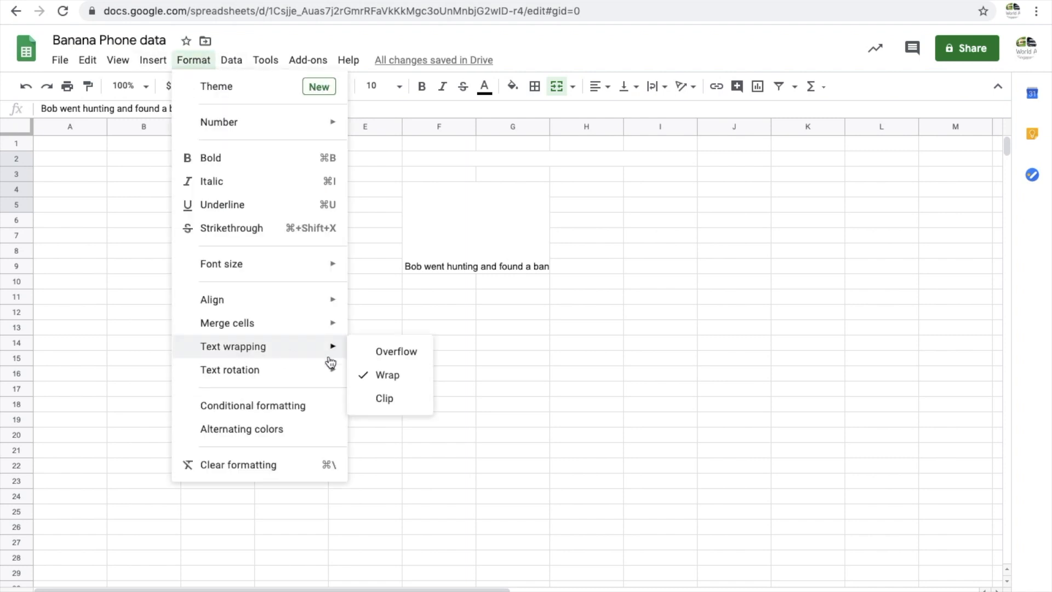
{"action": "left_click", "coordinate": [385, 396]}
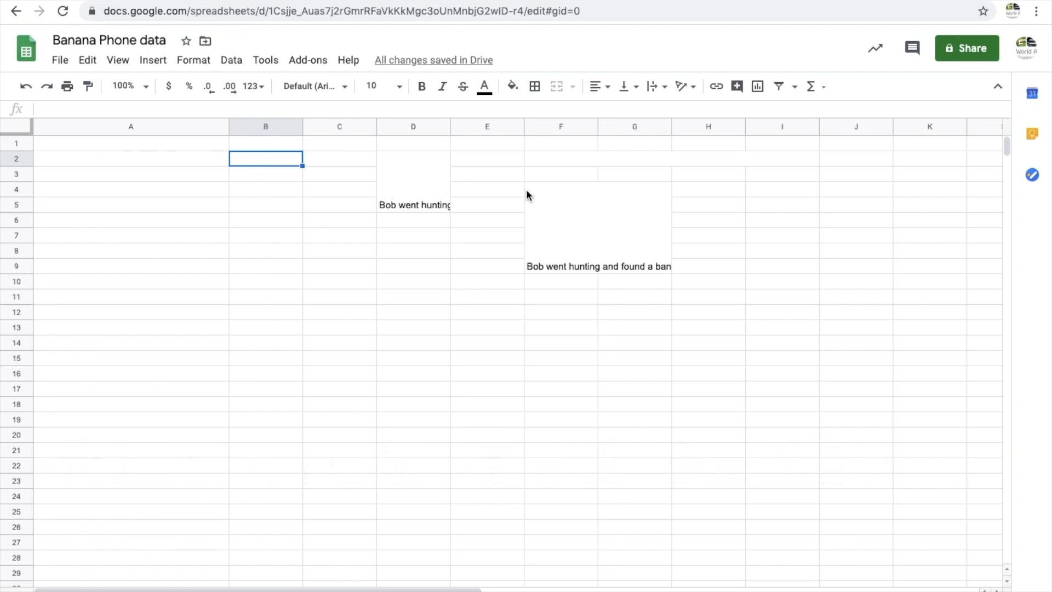
Enter the date April 4 into cell A2
{"action": "left_click", "coordinate": [91, 163]}
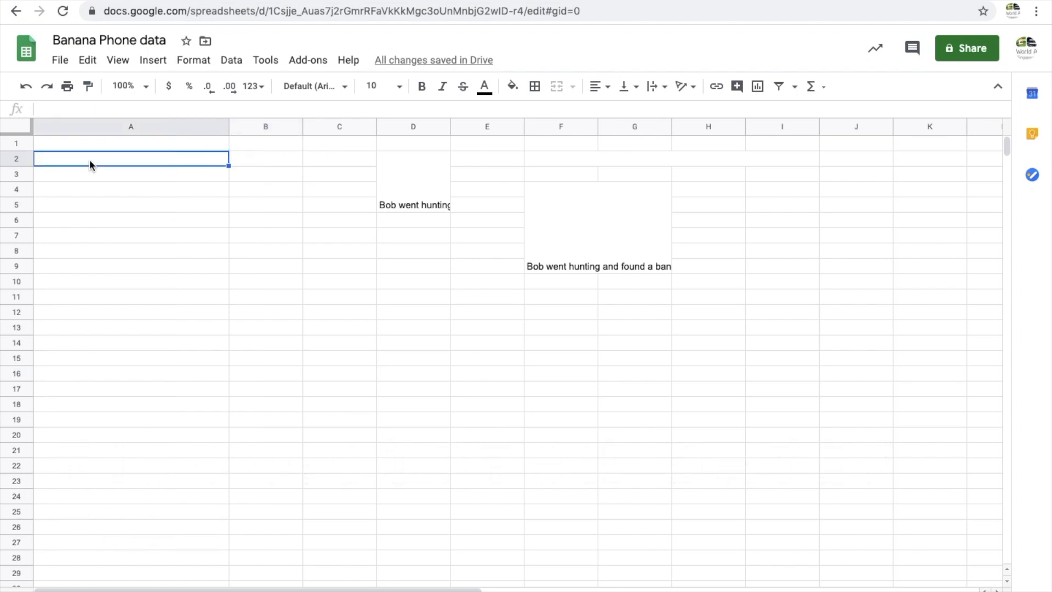
{"action": "type", "text": "Apr"}
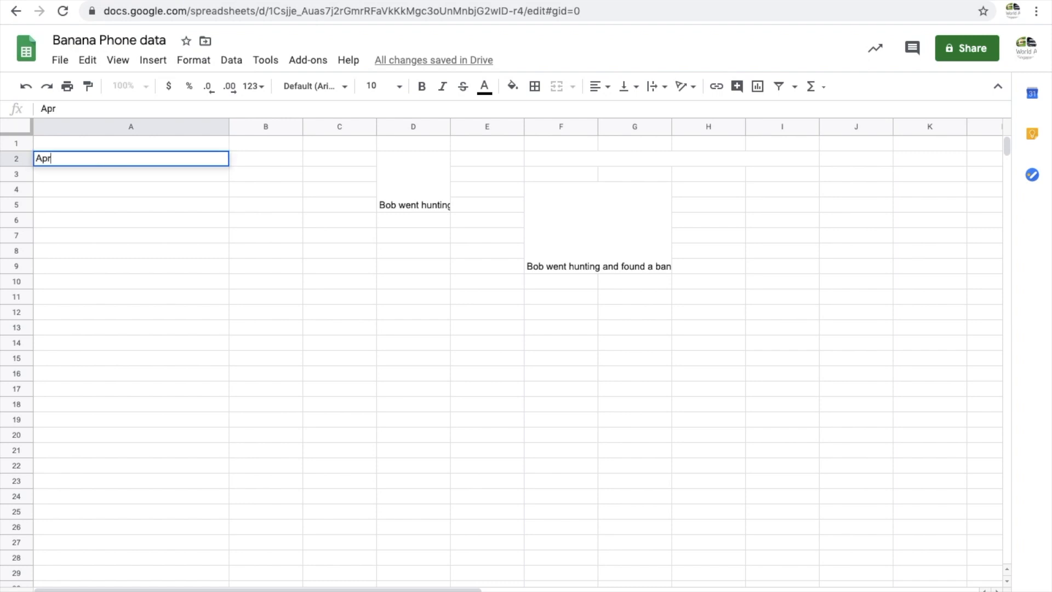
{"action": "type", "text": "il 4"}
{"action": "key", "text": "Return"}
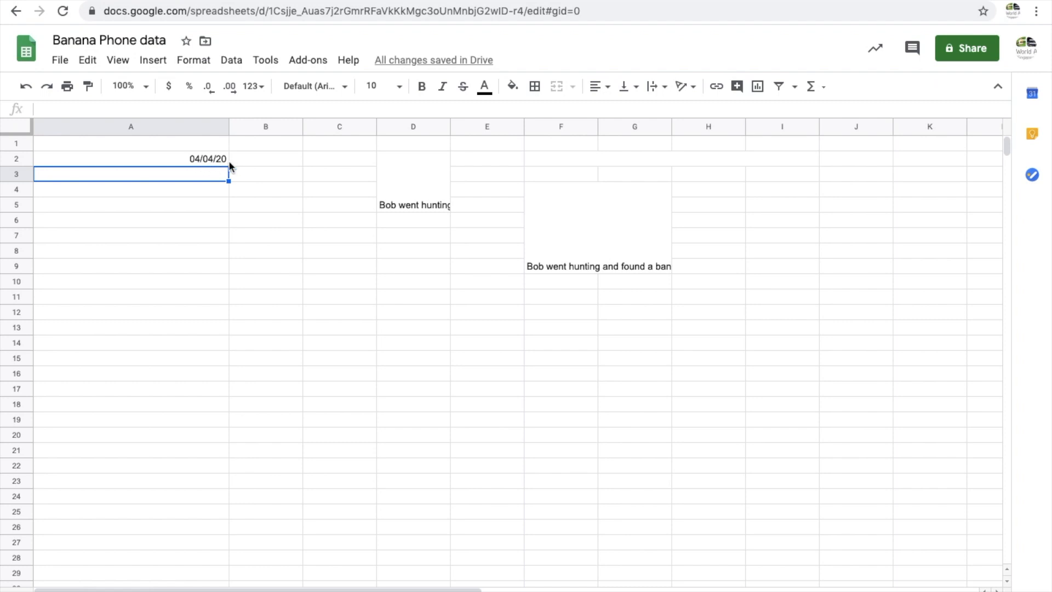
Apply the custom Month/Day/Year date format to cell B2
{"action": "left_click", "coordinate": [277, 156]}
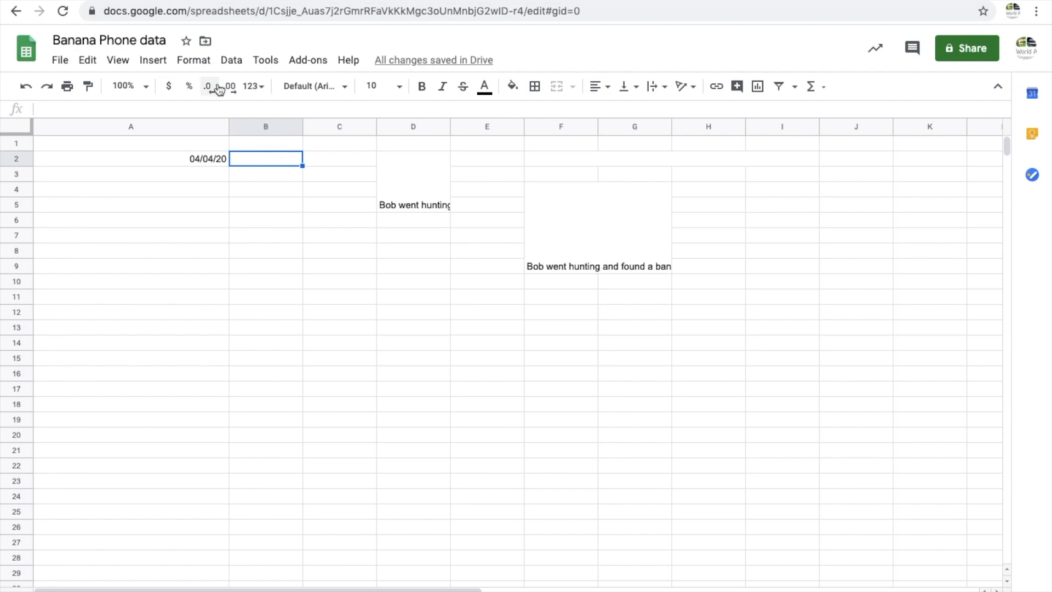
{"action": "left_click", "coordinate": [196, 59]}
{"action": "mouse_move", "coordinate": [207, 120]}
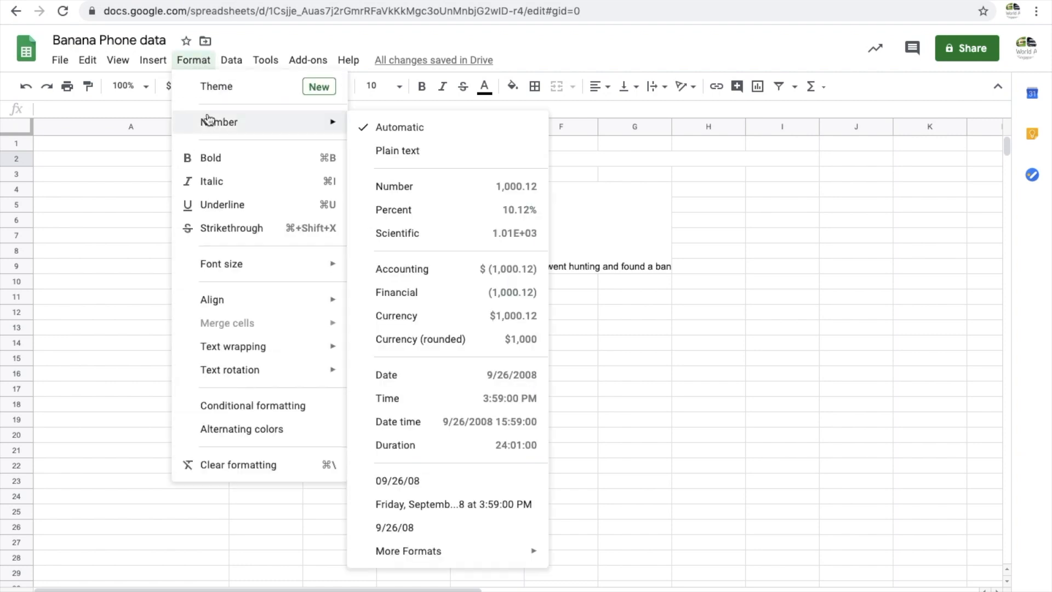
{"action": "mouse_move", "coordinate": [442, 553]}
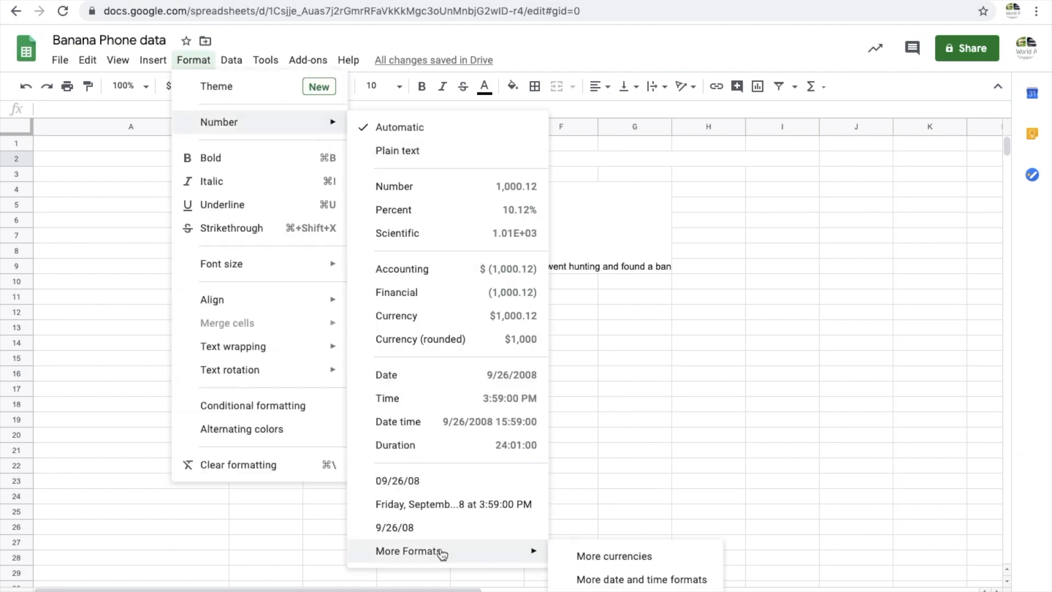
{"action": "left_click", "coordinate": [633, 582]}
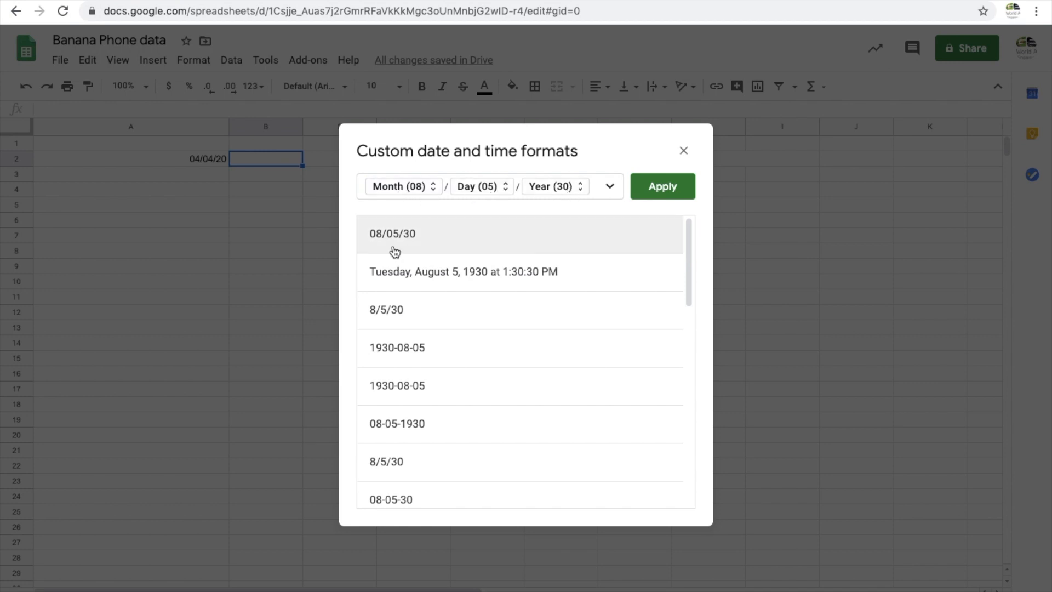
{"action": "left_click", "coordinate": [673, 188]}
Enter the date January 4 into cell B2
{"action": "double_click", "coordinate": [269, 158]}
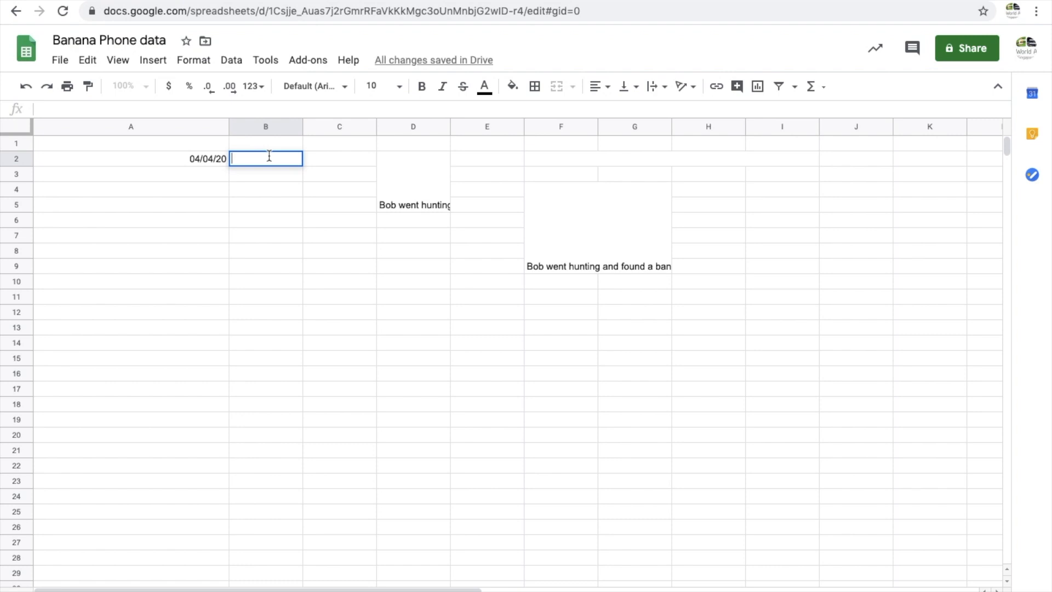
{"action": "type", "text": "January 4"}
{"action": "key", "text": "Return"}
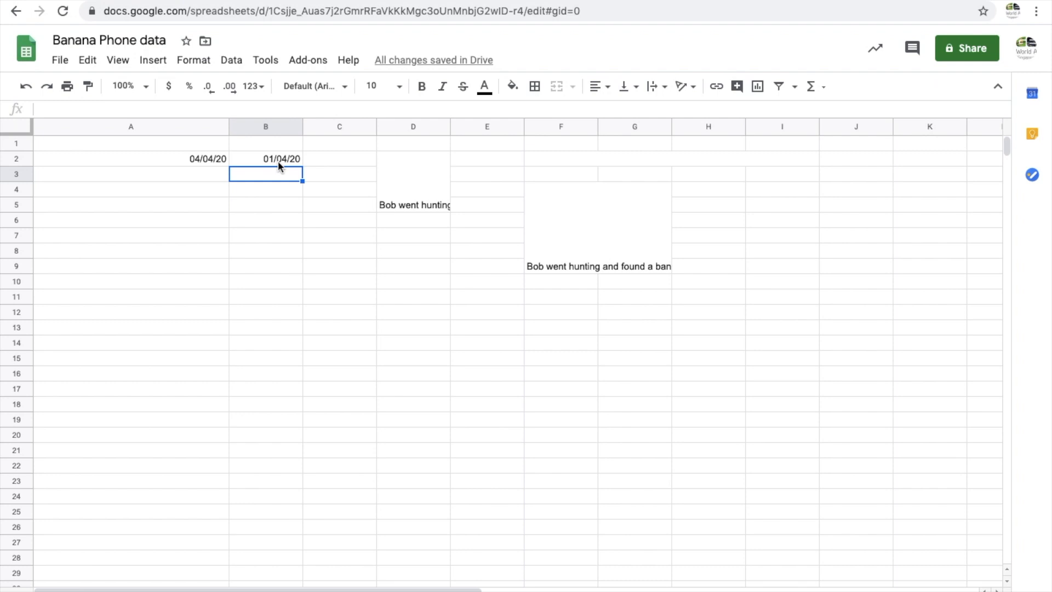
Protect the range E14:G18 with the description "bananas", restricting editing to only you
{"action": "left_click", "coordinate": [520, 349]}
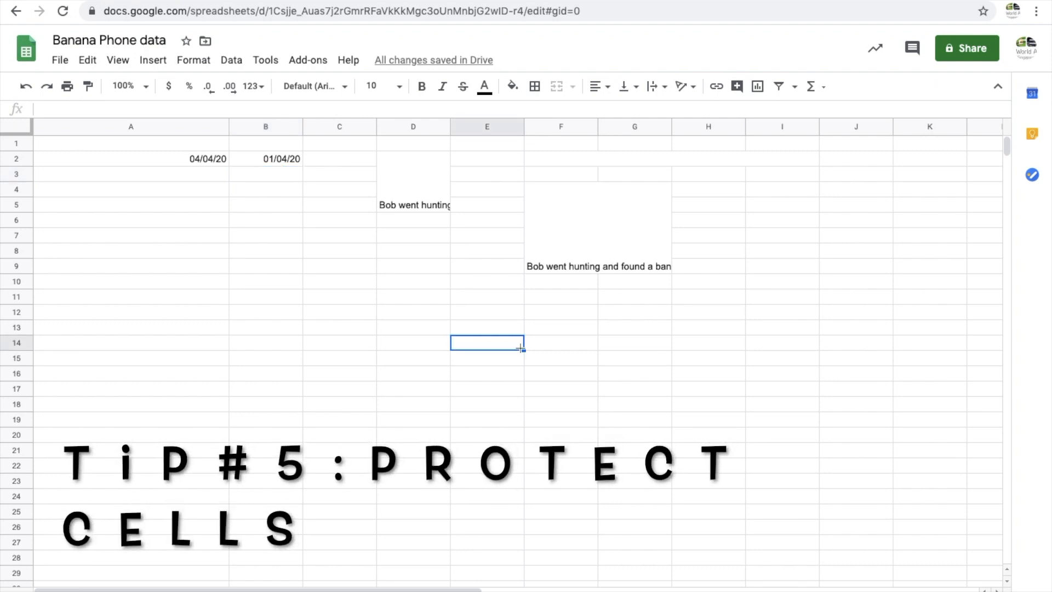
{"action": "left_click", "coordinate": [558, 342], "text": "shift"}
{"action": "left_click", "coordinate": [629, 345], "text": "shift"}
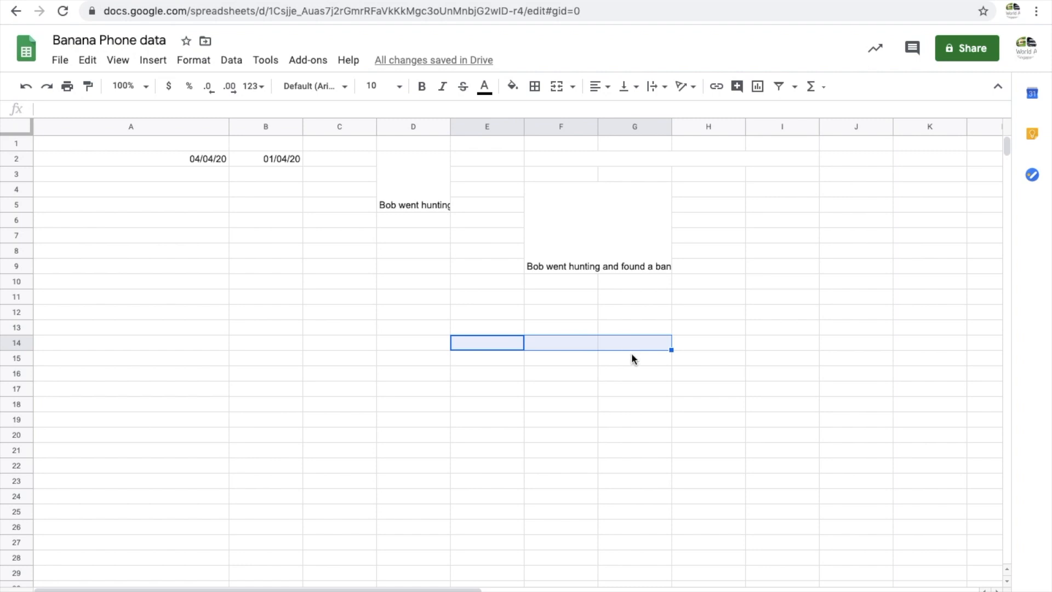
{"action": "left_click", "coordinate": [631, 353], "text": "shift"}
{"action": "left_click", "coordinate": [640, 366], "text": "shift"}
{"action": "left_click", "coordinate": [644, 384], "text": "shift"}
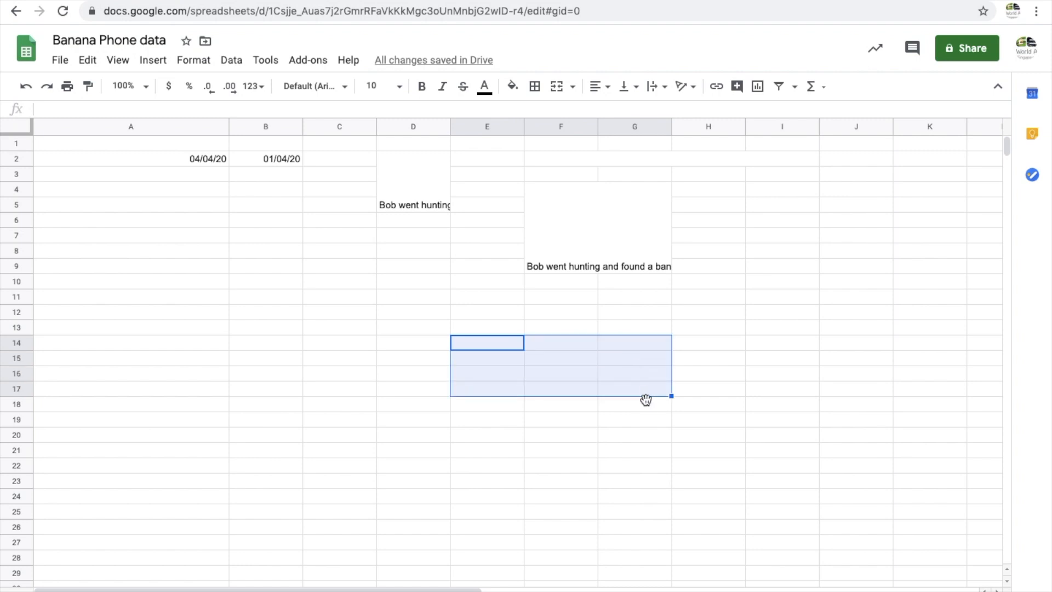
{"action": "left_click", "coordinate": [645, 399], "text": "shift"}
{"action": "left_click", "coordinate": [231, 61]}
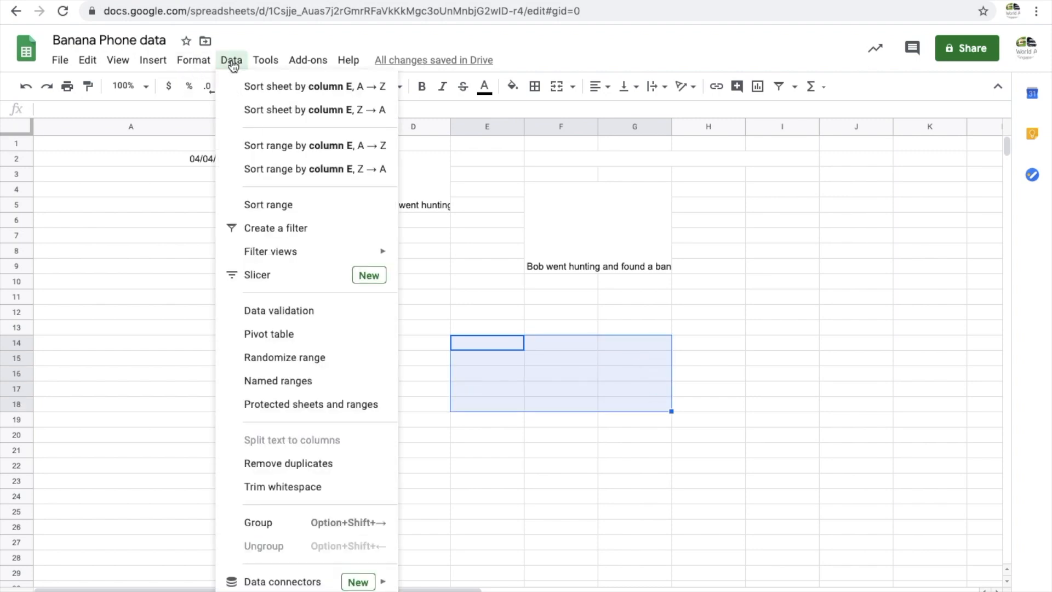
{"action": "left_click", "coordinate": [332, 406]}
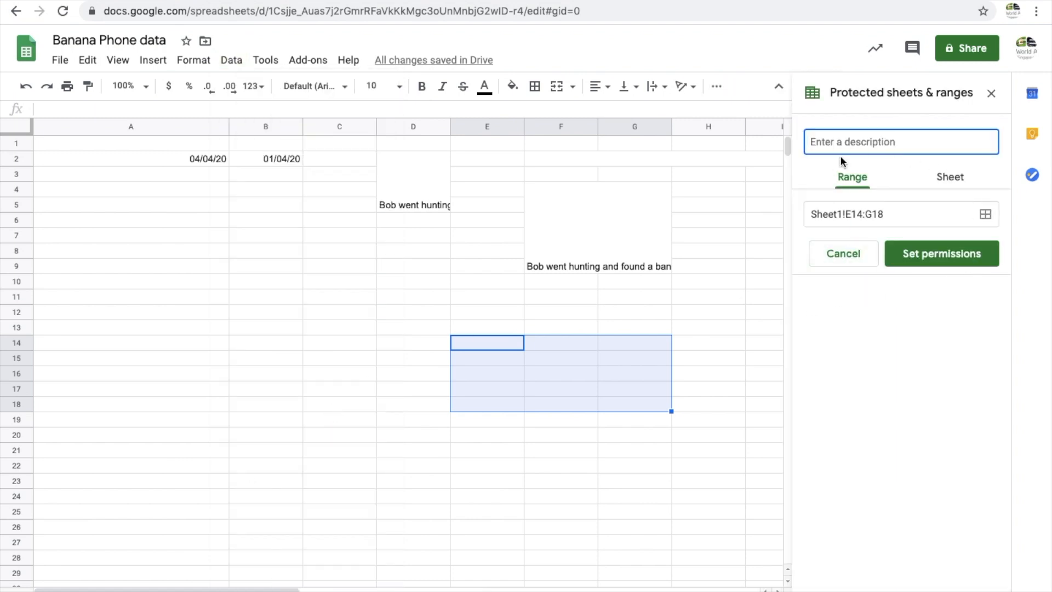
{"action": "type", "text": "bananas"}
{"action": "left_click", "coordinate": [942, 252]}
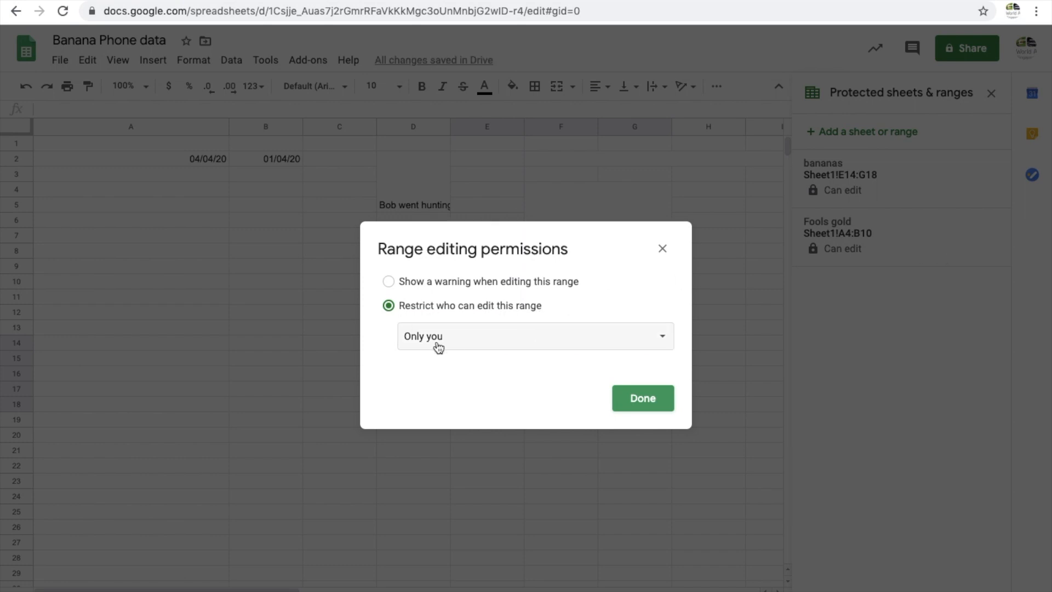
{"action": "left_click", "coordinate": [648, 406]}
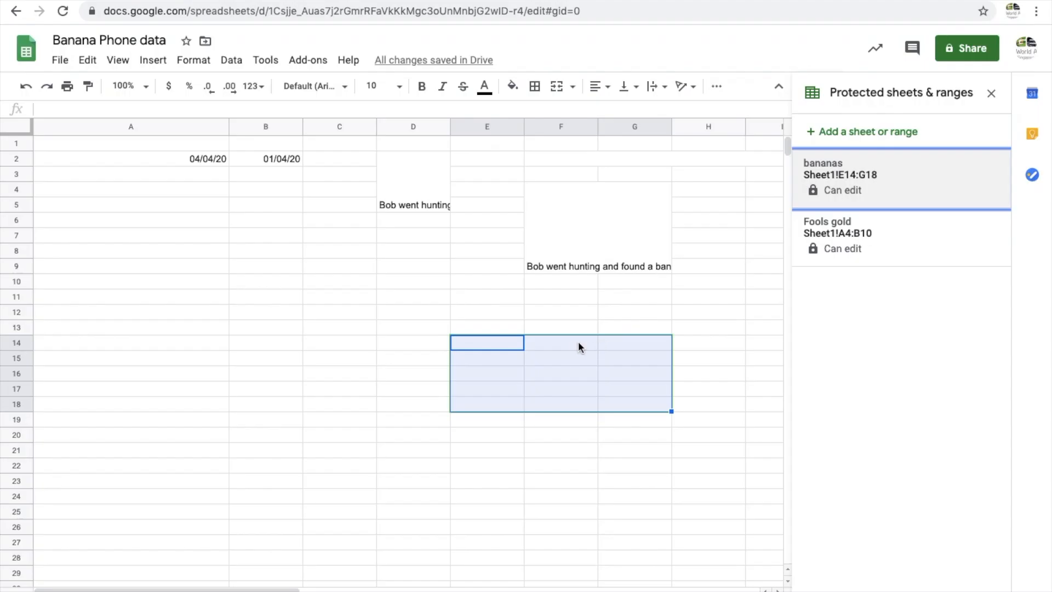
Protect the whole Sheet1, restricting editing to only you
{"action": "left_click", "coordinate": [125, 438]}
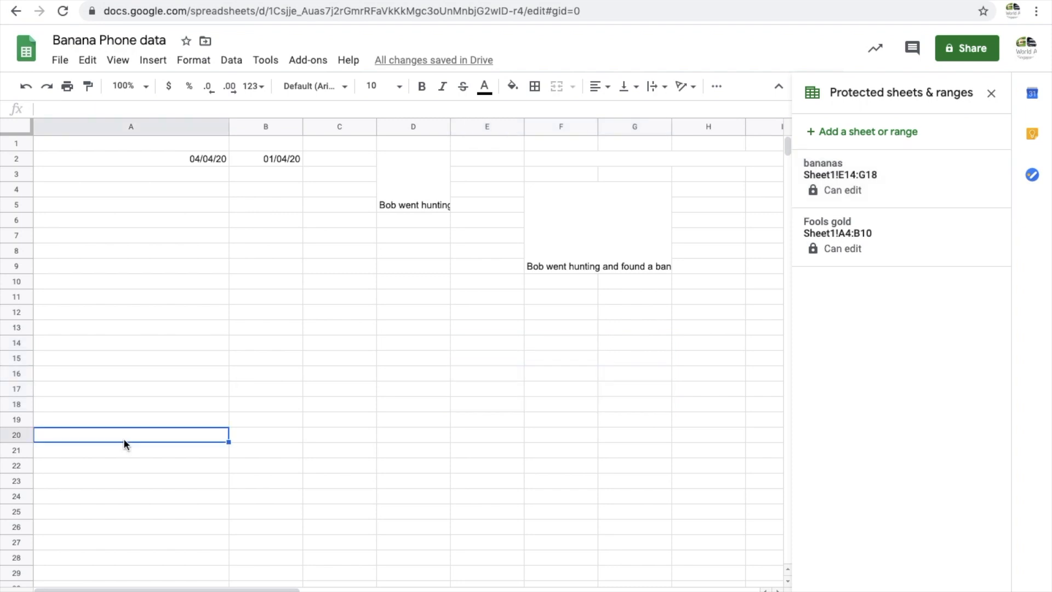
{"action": "left_click", "coordinate": [926, 134]}
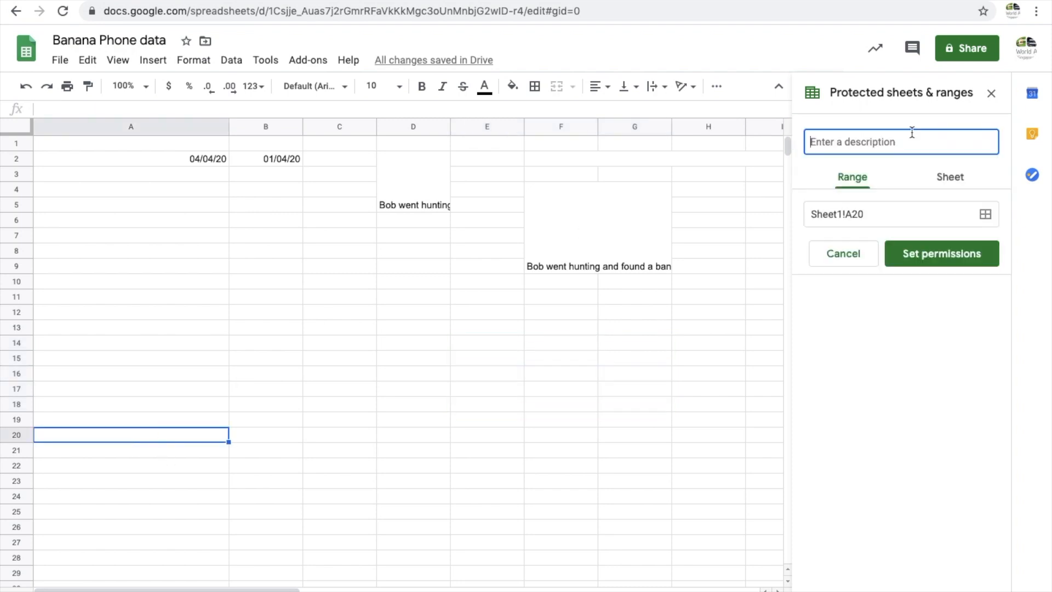
{"action": "left_click", "coordinate": [954, 179]}
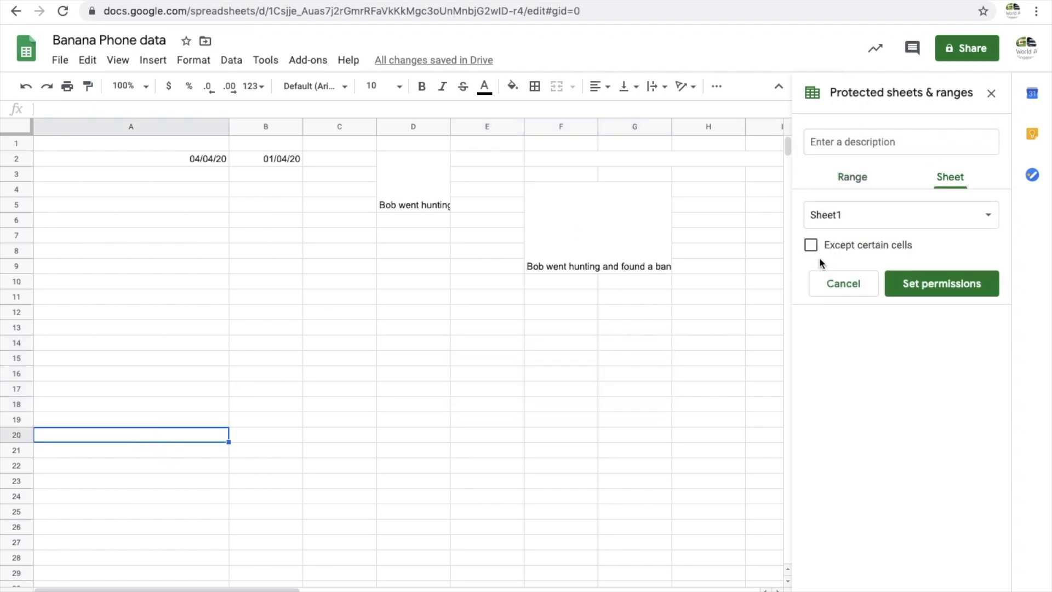
{"action": "left_click", "coordinate": [965, 284]}
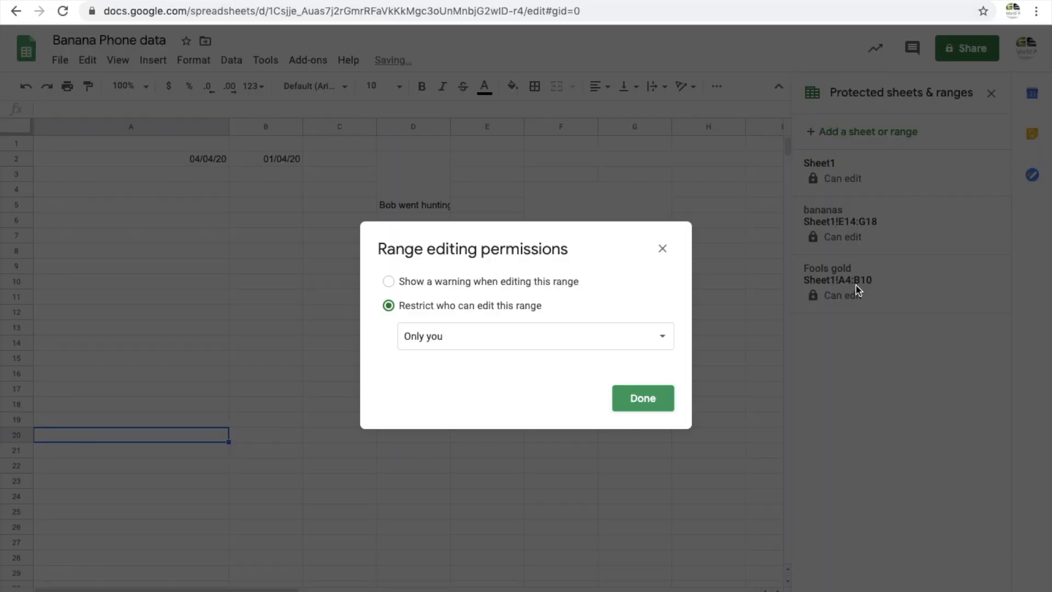
{"action": "left_click", "coordinate": [641, 396]}
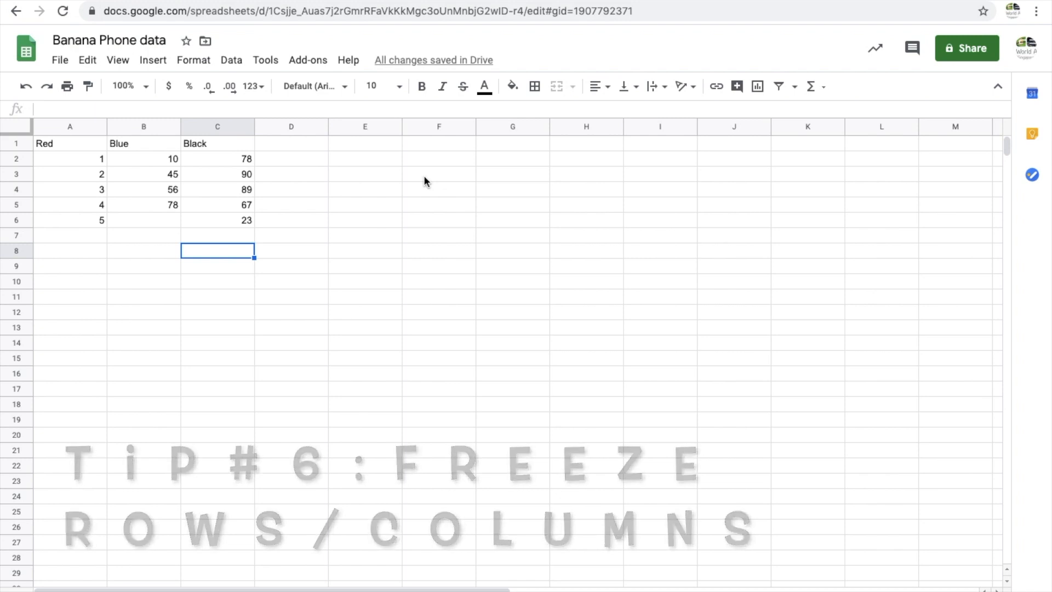
Freeze the first row of the colour data sheet
{"action": "left_click", "coordinate": [22, 144]}
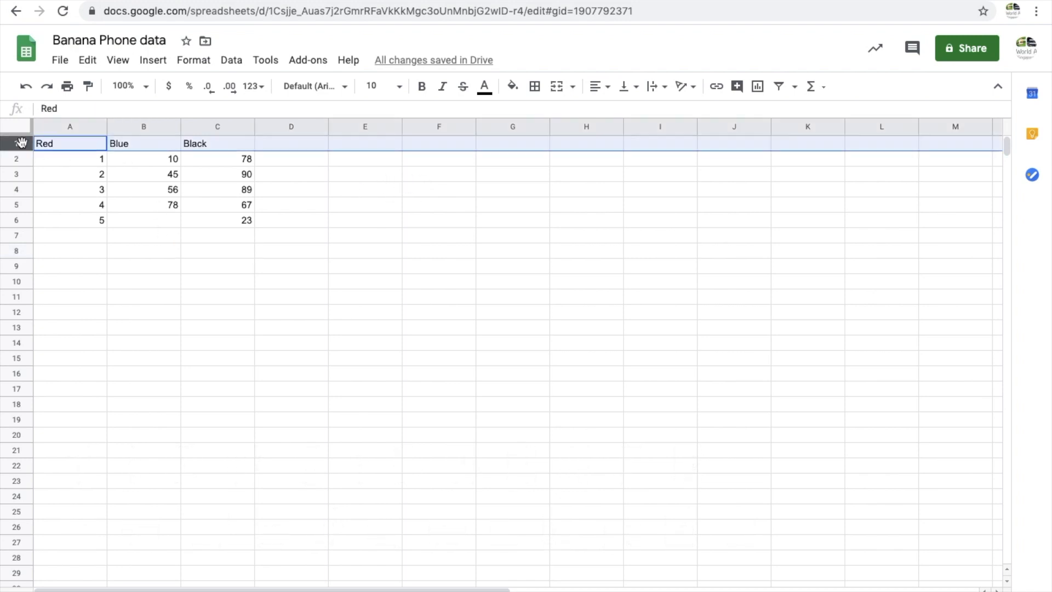
{"action": "left_click", "coordinate": [117, 62]}
{"action": "mouse_move", "coordinate": [235, 86]}
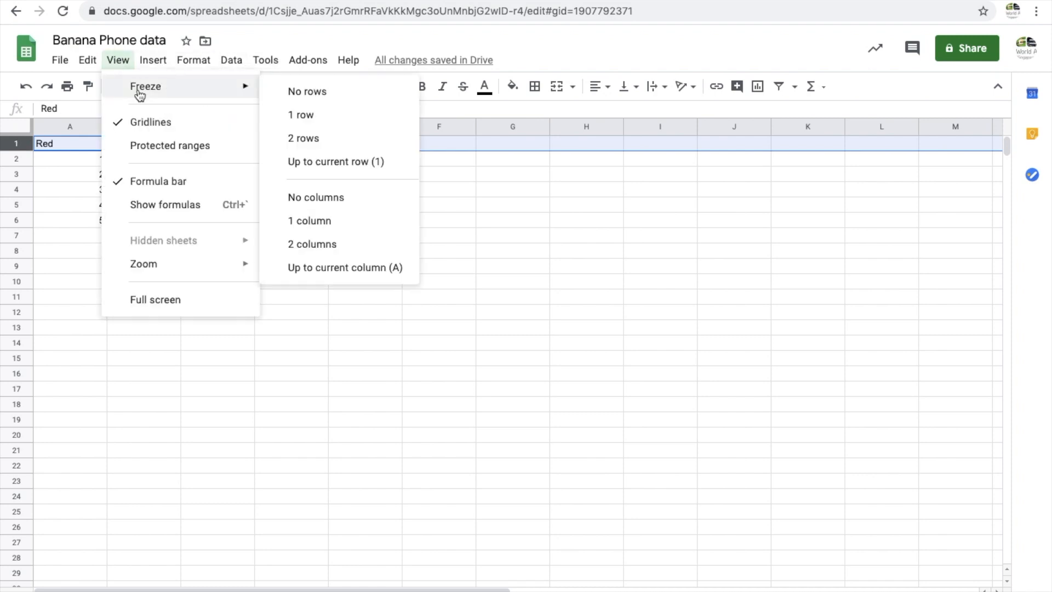
{"action": "left_click", "coordinate": [313, 117]}
{"action": "scroll", "coordinate": [156, 238], "scroll_direction": "down", "scroll_amount": 1}
{"action": "scroll", "coordinate": [157, 237], "scroll_direction": "up", "scroll_amount": 1}
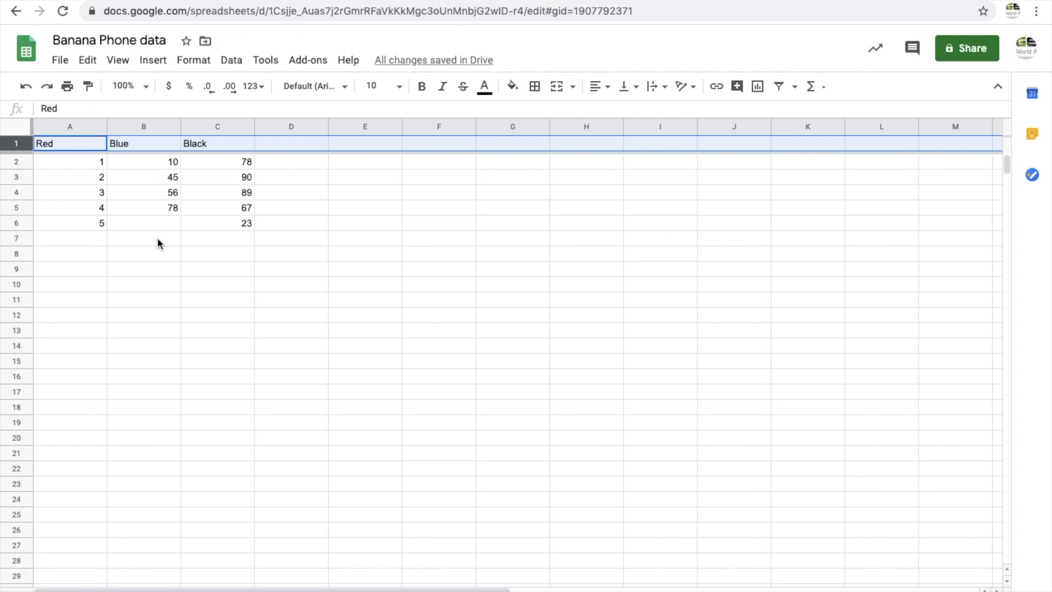
{"action": "scroll", "coordinate": [157, 240], "scroll_direction": "down", "scroll_amount": 3}
{"action": "scroll", "coordinate": [158, 240], "scroll_direction": "up", "scroll_amount": 3}
{"action": "scroll", "coordinate": [157, 240], "scroll_direction": "down", "scroll_amount": 3}
{"action": "scroll", "coordinate": [157, 237], "scroll_direction": "up", "scroll_amount": 3}
Freeze 2 columns of the sheet
{"action": "left_click", "coordinate": [83, 129]}
{"action": "left_click", "coordinate": [117, 60]}
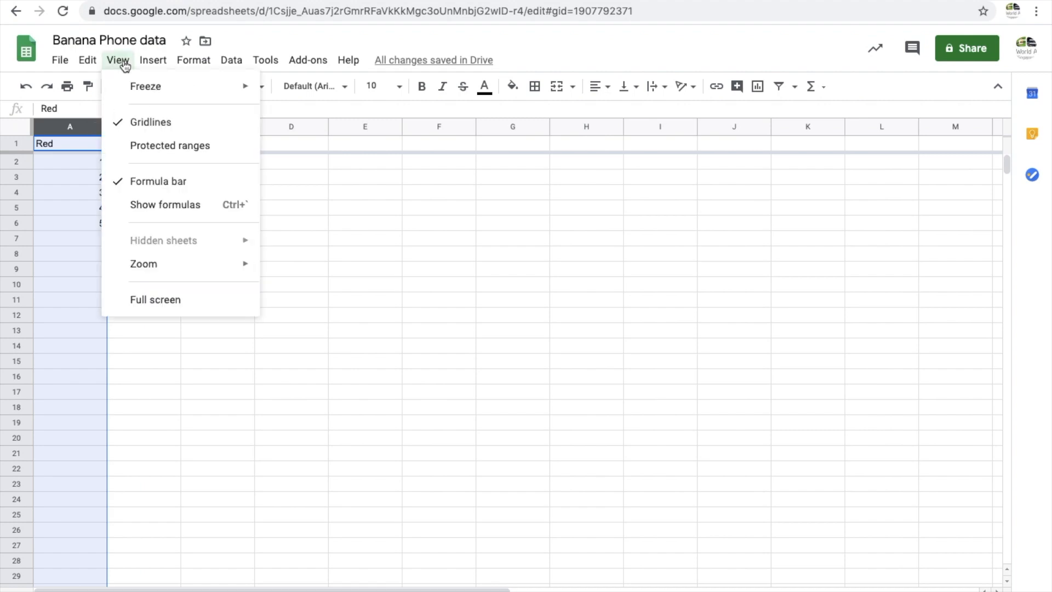
{"action": "mouse_move", "coordinate": [132, 97]}
{"action": "left_click", "coordinate": [324, 243]}
{"action": "scroll", "coordinate": [123, 241], "scroll_direction": "down", "scroll_amount": 1}
{"action": "scroll", "coordinate": [123, 235], "scroll_direction": "right", "scroll_amount": 5}
{"action": "scroll", "coordinate": [122, 235], "scroll_direction": "left", "scroll_amount": 5}
{"action": "scroll", "coordinate": [123, 235], "scroll_direction": "down", "scroll_amount": 1}
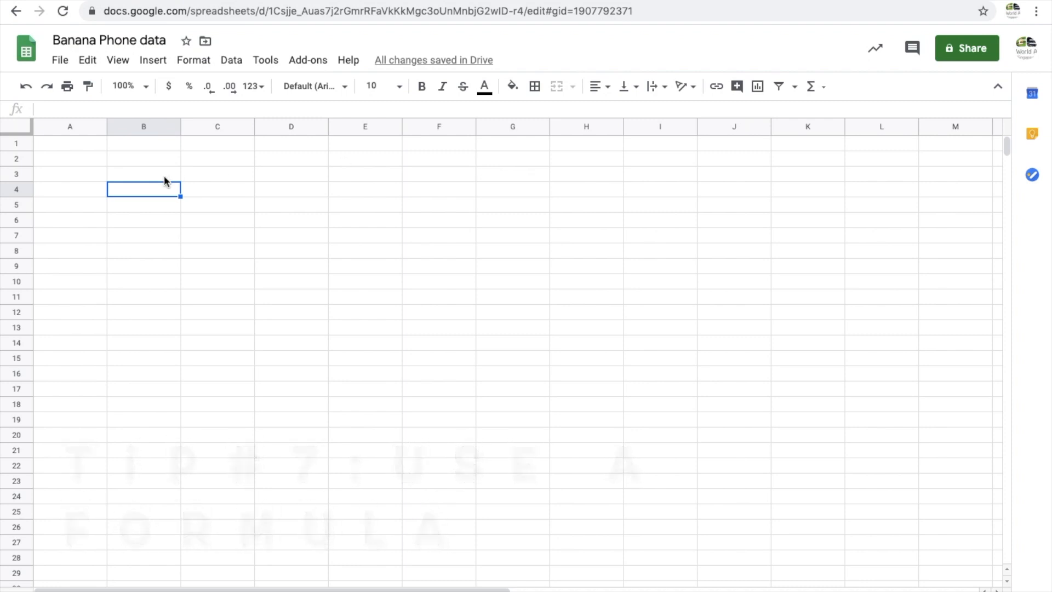
Enter 34 into cells A1 and A2
{"action": "left_click", "coordinate": [87, 139]}
{"action": "type", "text": "34"}
{"action": "key", "text": "Return"}
{"action": "type", "text": "34"}
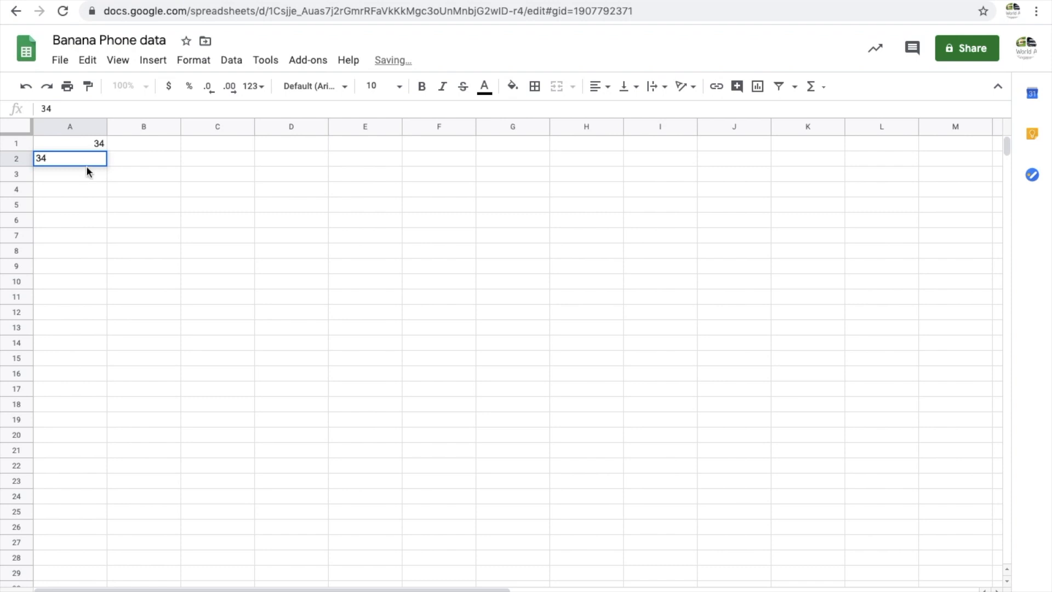
{"action": "key", "text": "Return"}
Enter the formula =SUM(A1:A2) in cell A3
{"action": "type", "text": "=SUM"}
{"action": "left_click", "coordinate": [54, 201]}
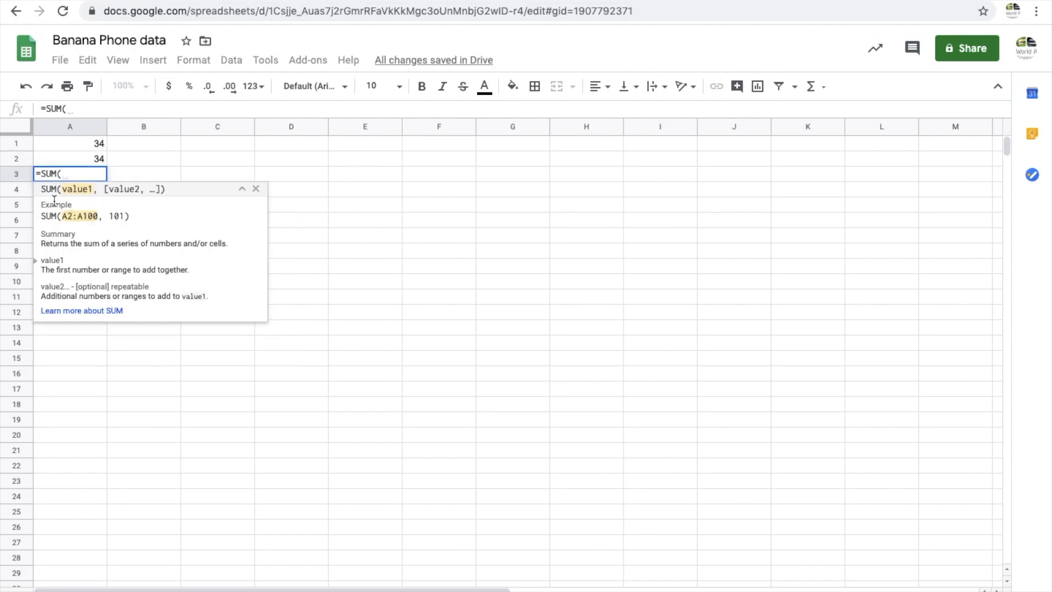
{"action": "left_click", "coordinate": [100, 148]}
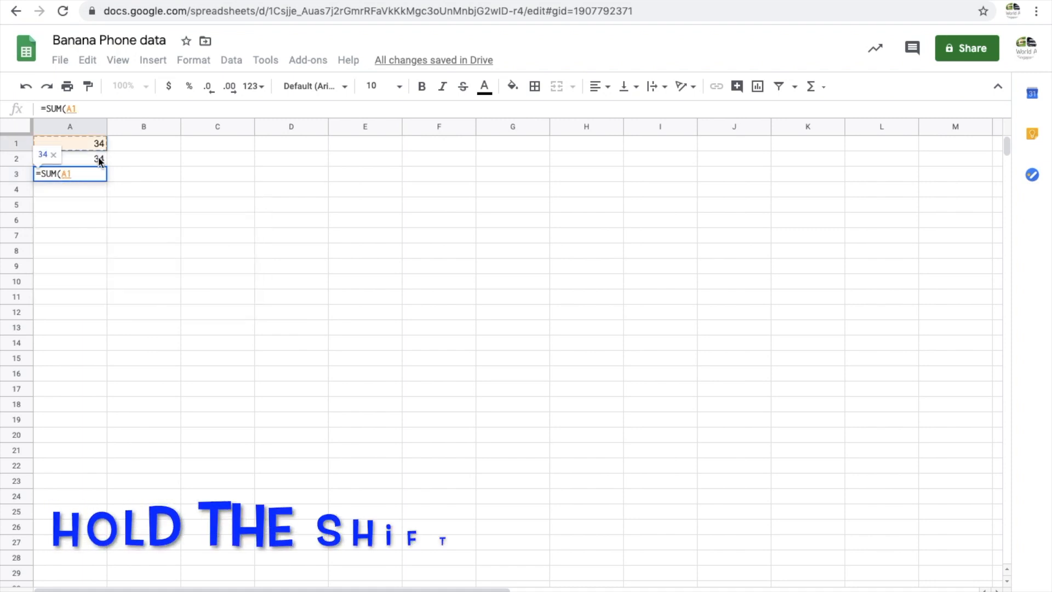
{"action": "left_click", "coordinate": [99, 159], "text": "shift"}
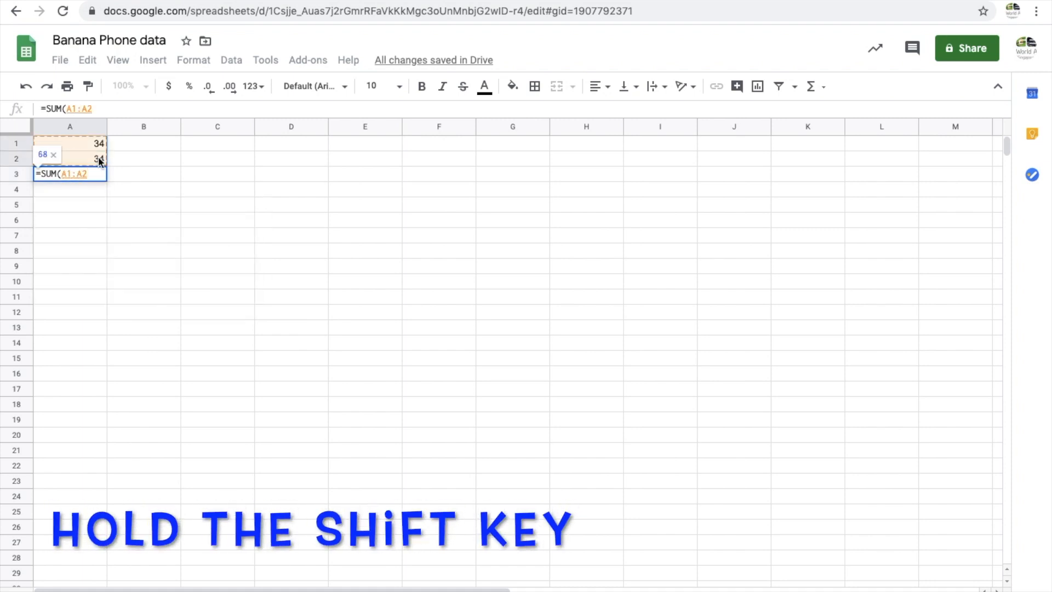
{"action": "type", "text": ")"}
{"action": "key", "text": "Return"}
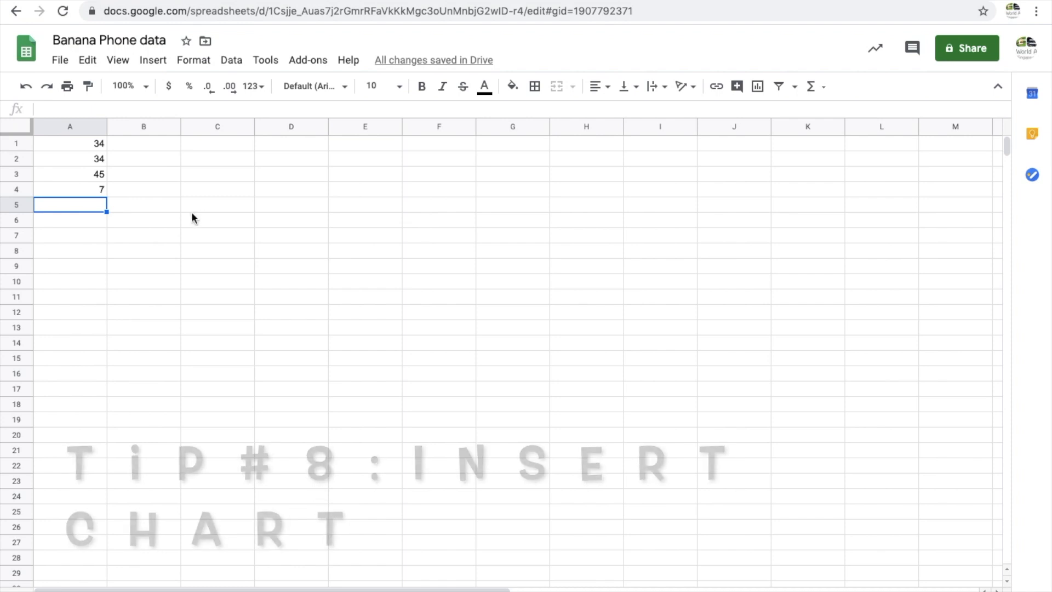
Insert a chart from the range A1:A4 and move it beside the data
{"action": "left_click", "coordinate": [89, 147]}
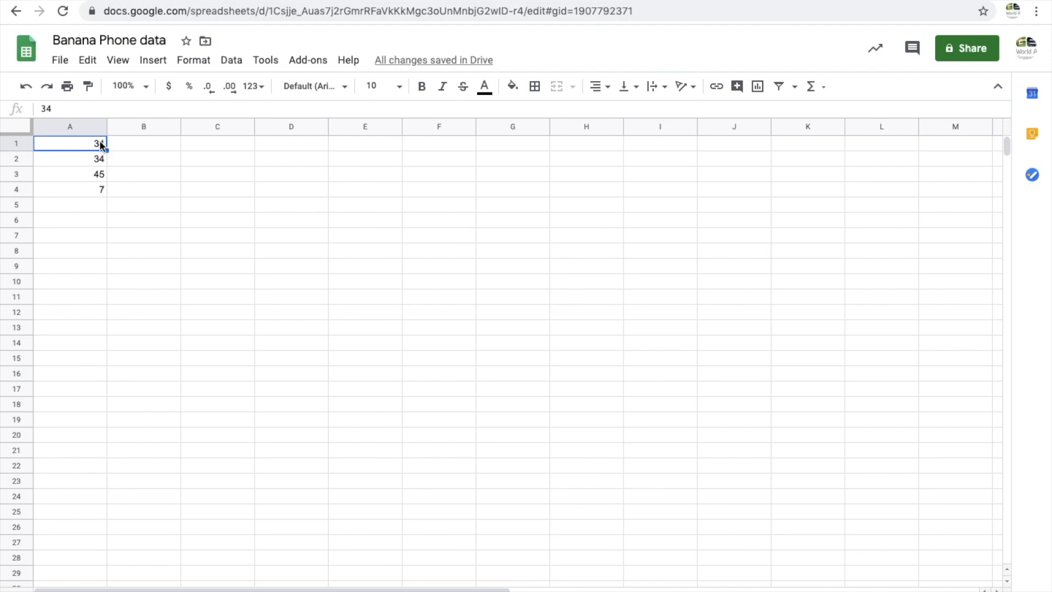
{"action": "left_click", "coordinate": [99, 190], "text": "shift"}
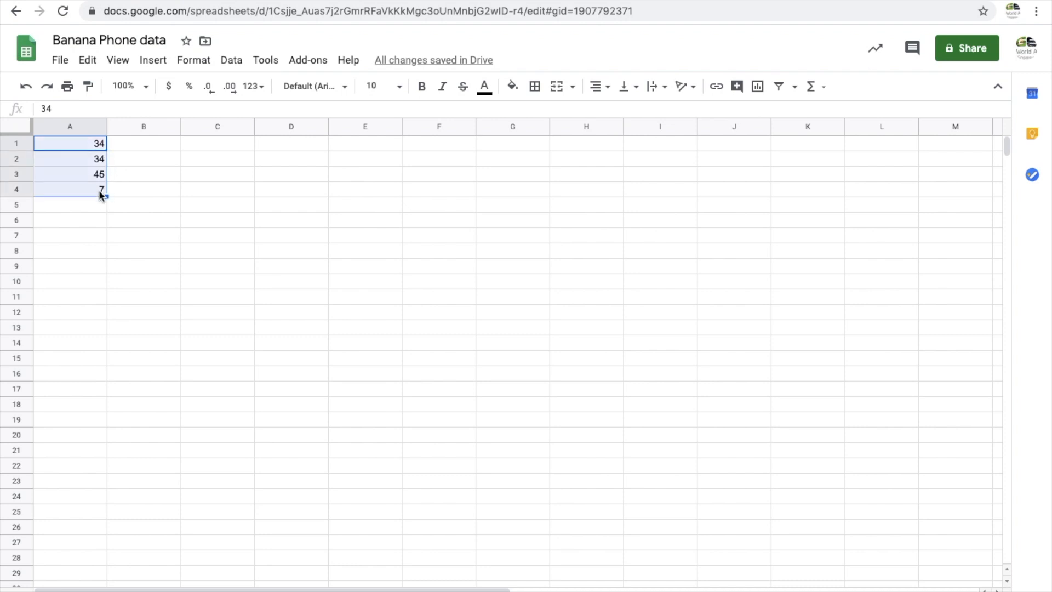
{"action": "left_click", "coordinate": [152, 70]}
{"action": "left_click", "coordinate": [178, 258]}
{"action": "left_click_drag", "start_coordinate": [506, 353], "coordinate": [596, 258]}
Change the chart type to a pie chart
{"action": "left_click", "coordinate": [987, 195]}
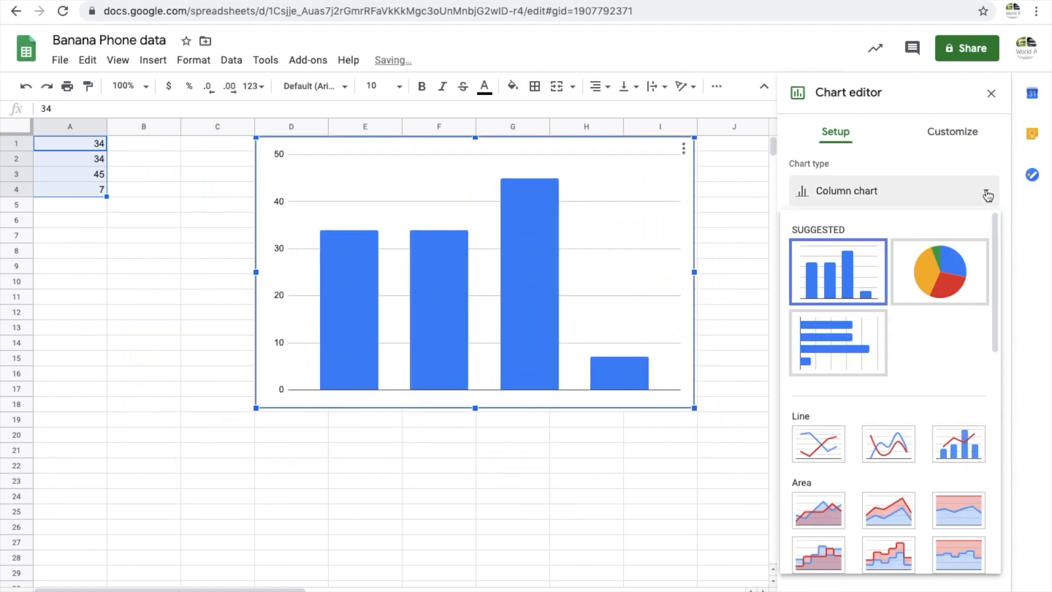
{"action": "left_click", "coordinate": [937, 282]}
Set the pie slices' distance from center to 75%
{"action": "left_click", "coordinate": [950, 133]}
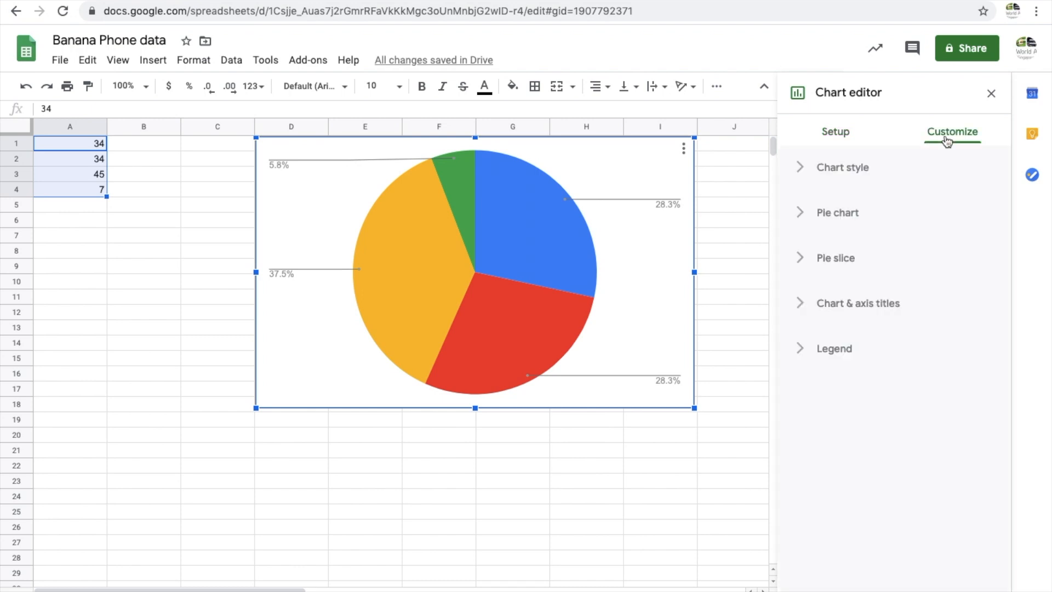
{"action": "left_click", "coordinate": [844, 257]}
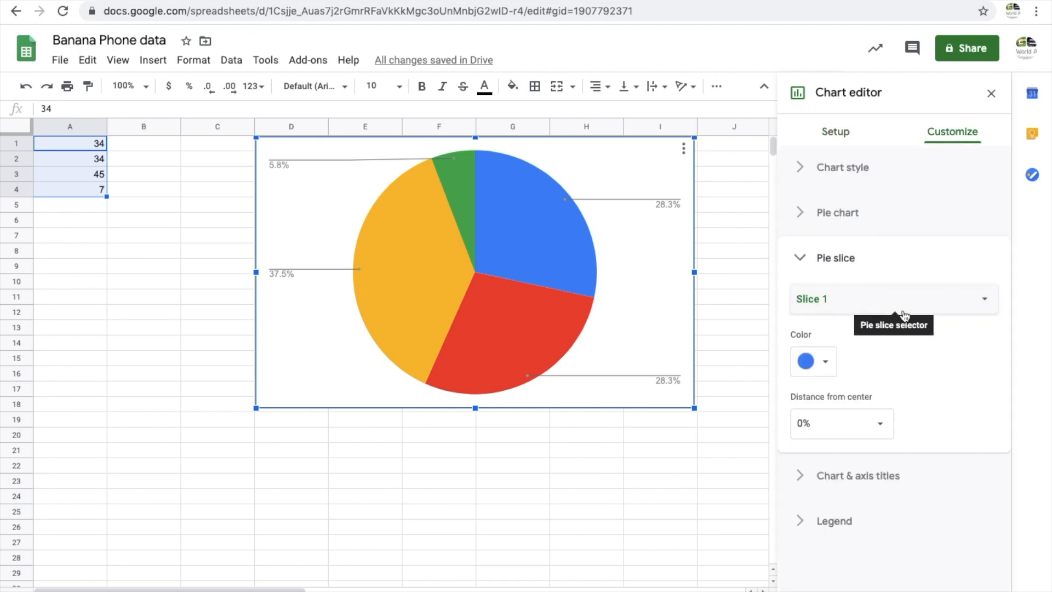
{"action": "left_click", "coordinate": [879, 432]}
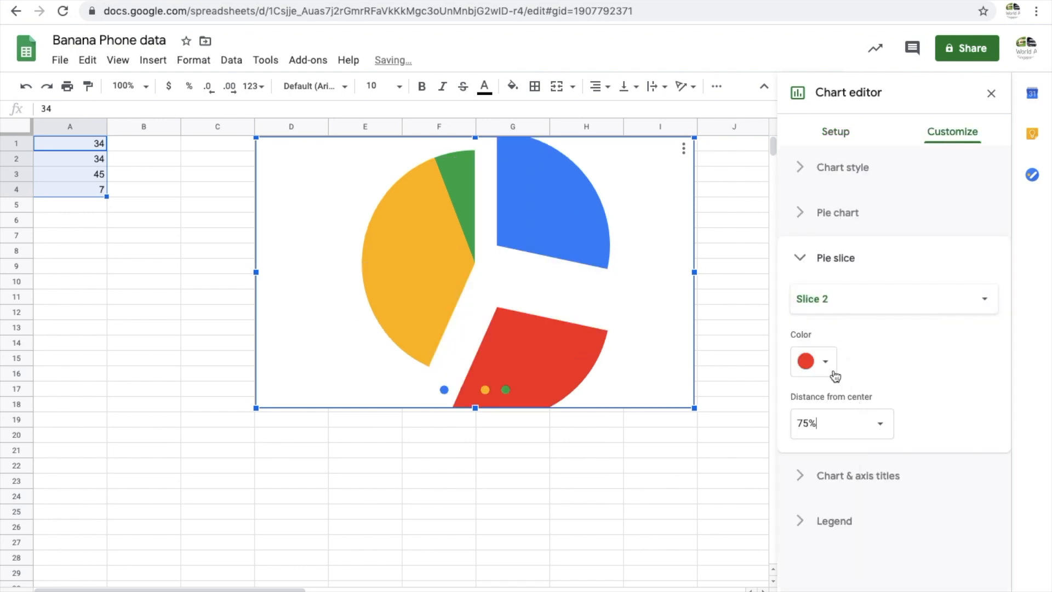
{"action": "left_click", "coordinate": [880, 274]}
{"action": "left_click", "coordinate": [837, 132]}
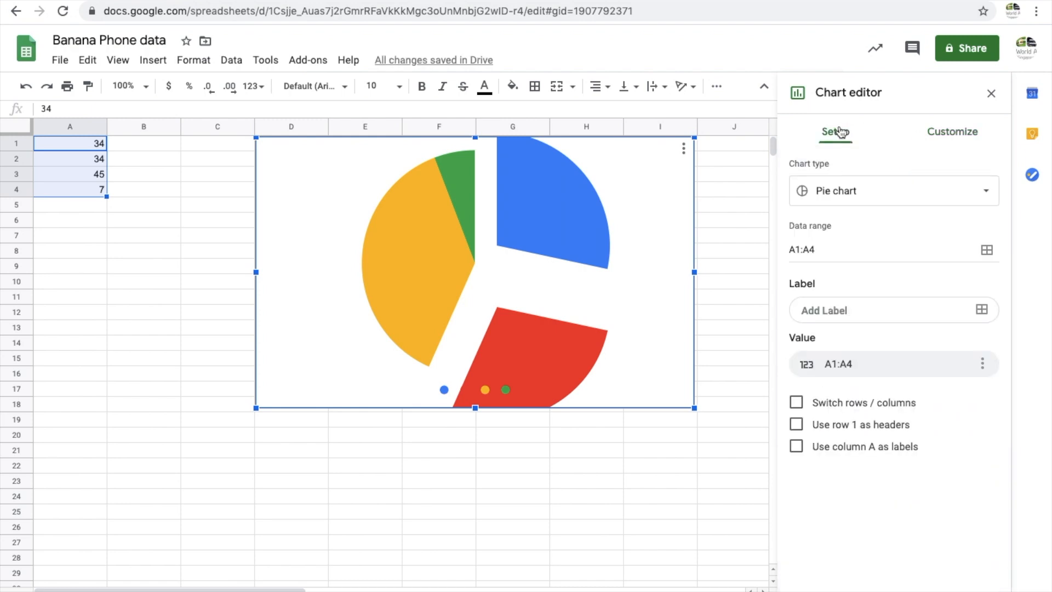
{"action": "left_click", "coordinate": [167, 249]}
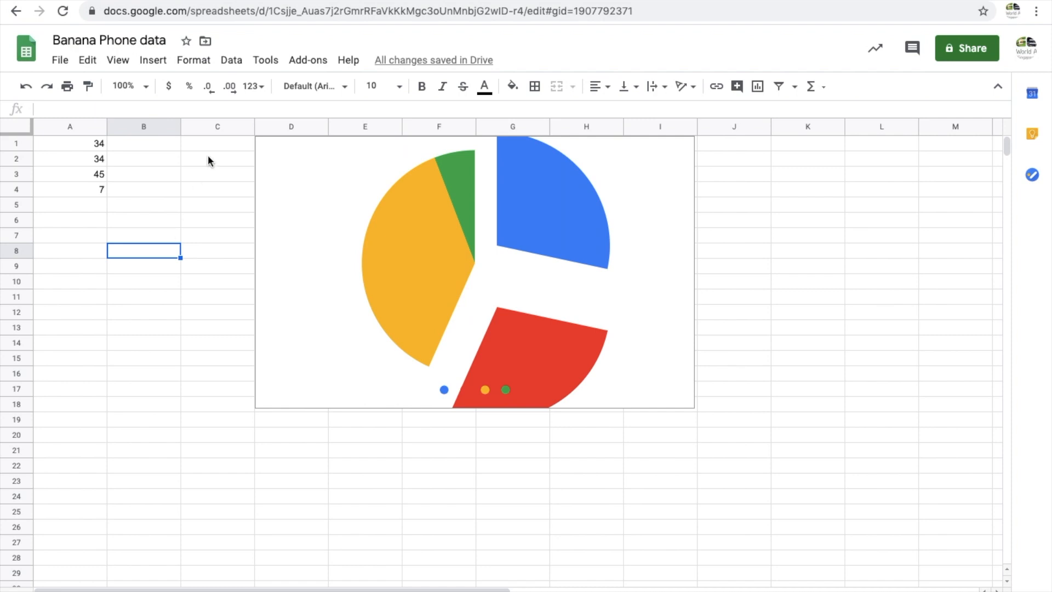
Set notification rules to email right away when any changes are made
{"action": "left_click", "coordinate": [268, 62]}
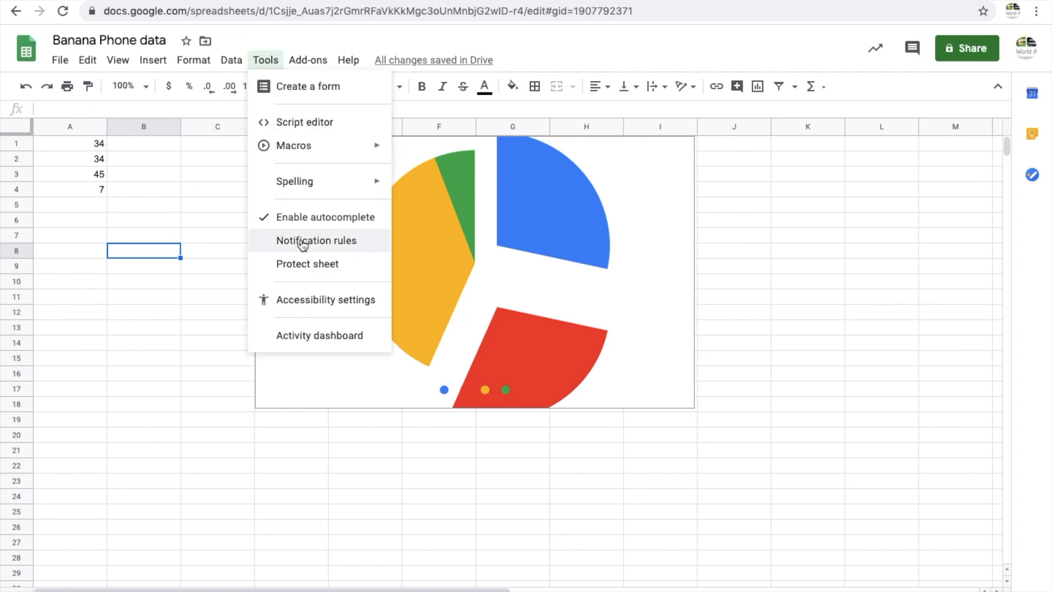
{"action": "left_click", "coordinate": [344, 241]}
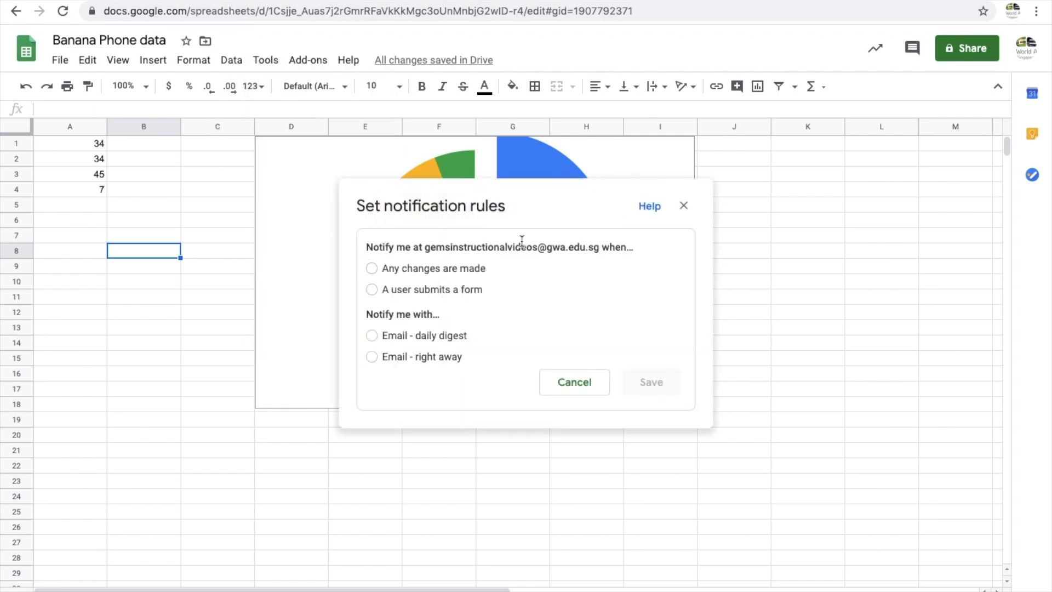
{"action": "left_click", "coordinate": [382, 271]}
{"action": "left_click", "coordinate": [373, 356]}
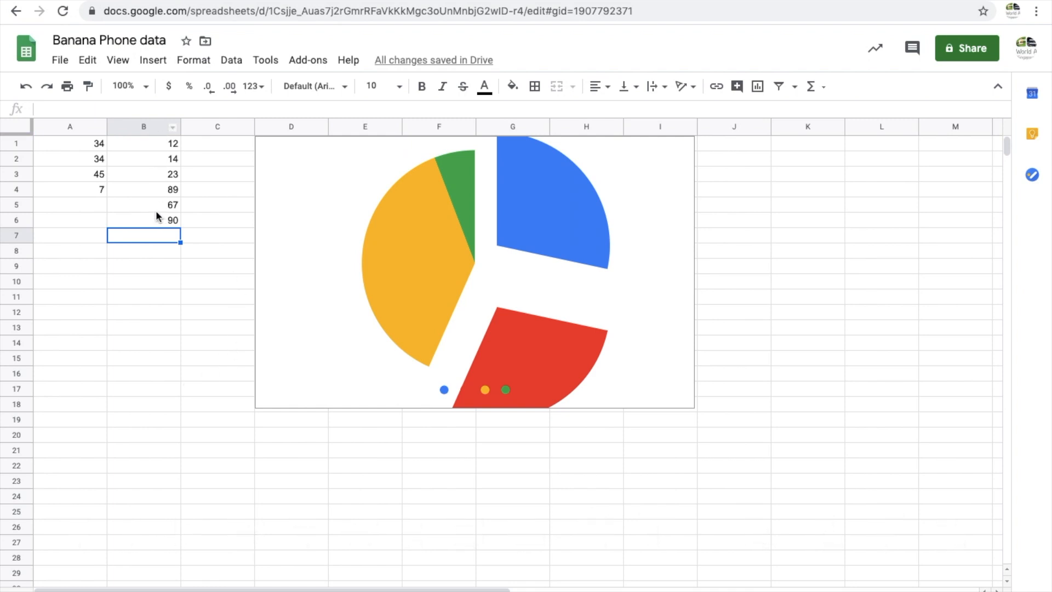
Sort the sheet by column B from A to Z
{"action": "left_click", "coordinate": [157, 127]}
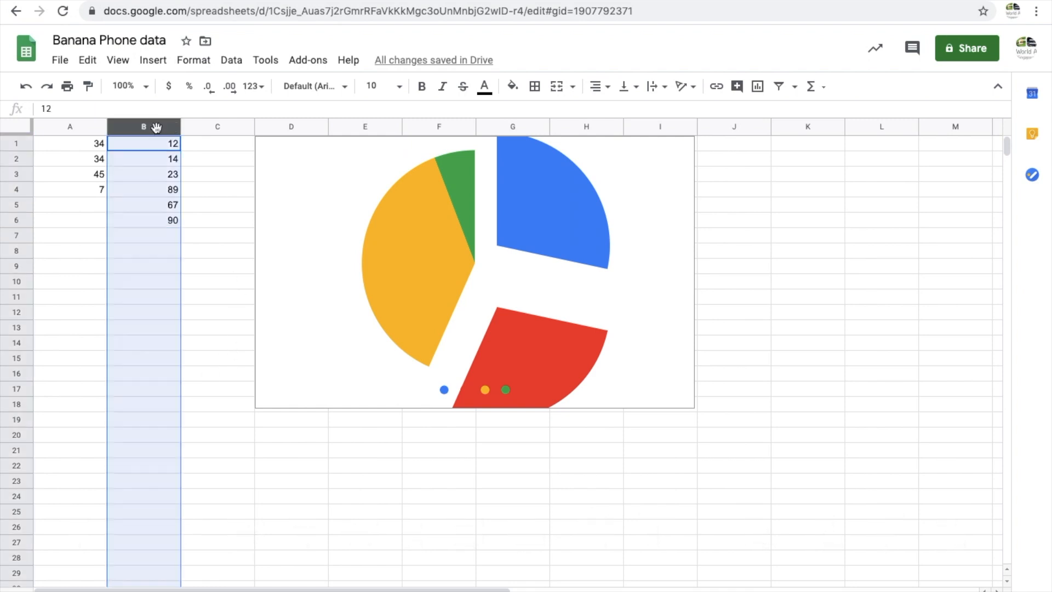
{"action": "left_click", "coordinate": [173, 129]}
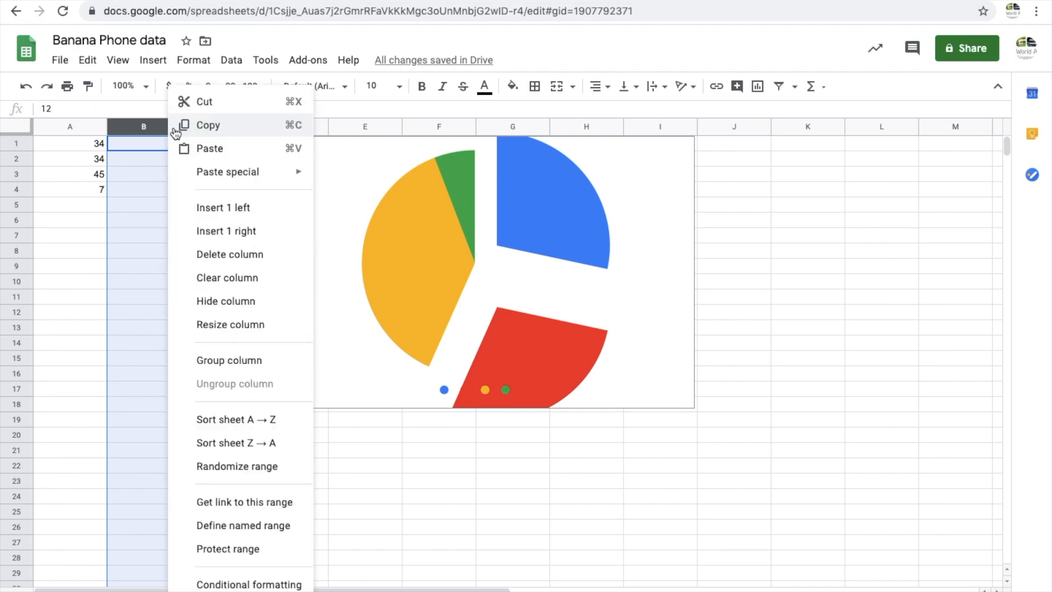
{"action": "left_click", "coordinate": [267, 420]}
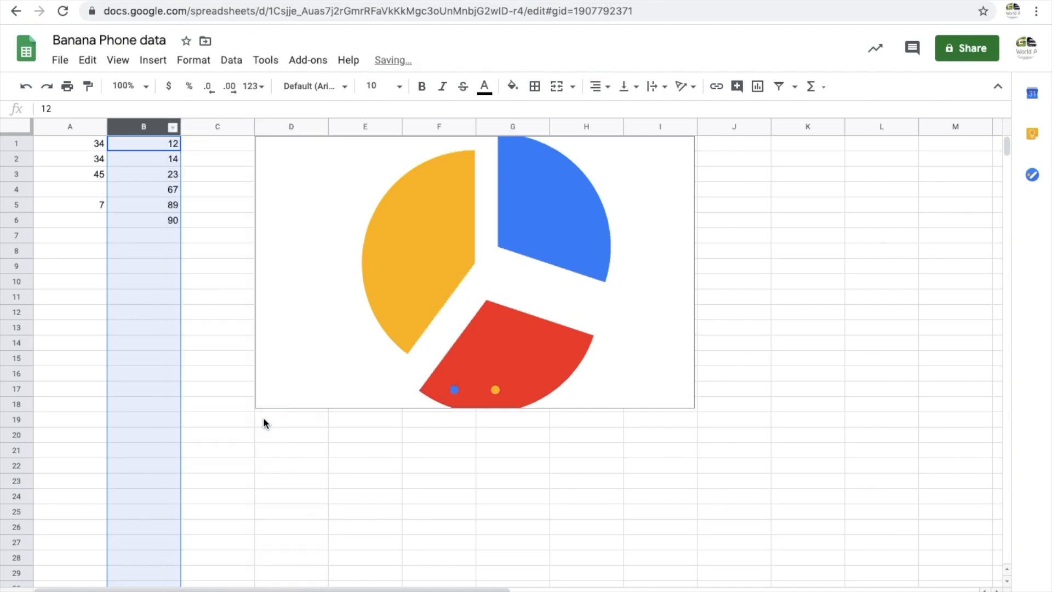
Sort the sheet by column B from Z to A
{"action": "right_click", "coordinate": [174, 127]}
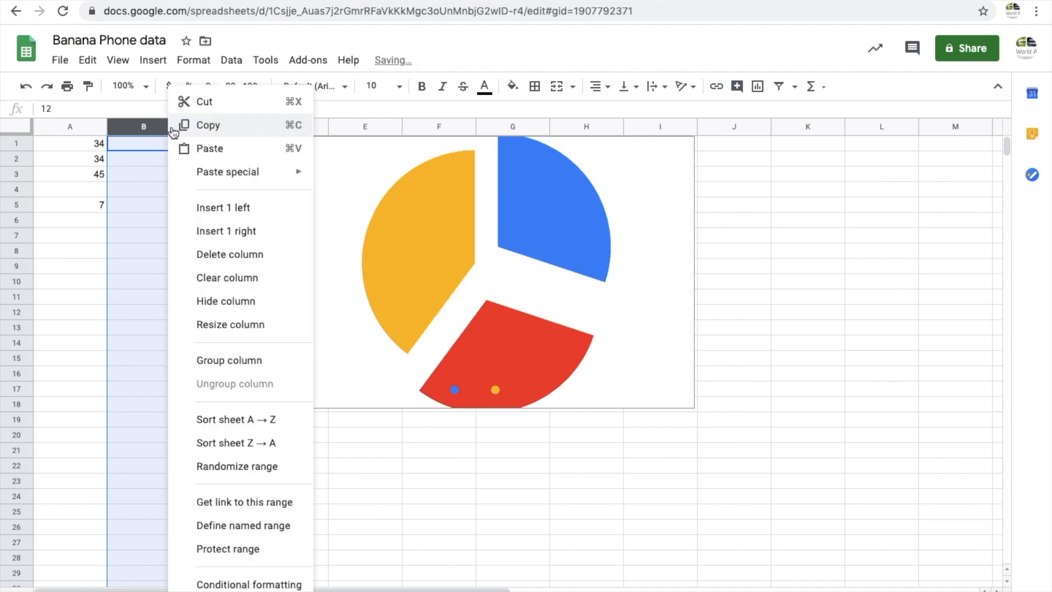
{"action": "left_click", "coordinate": [248, 444]}
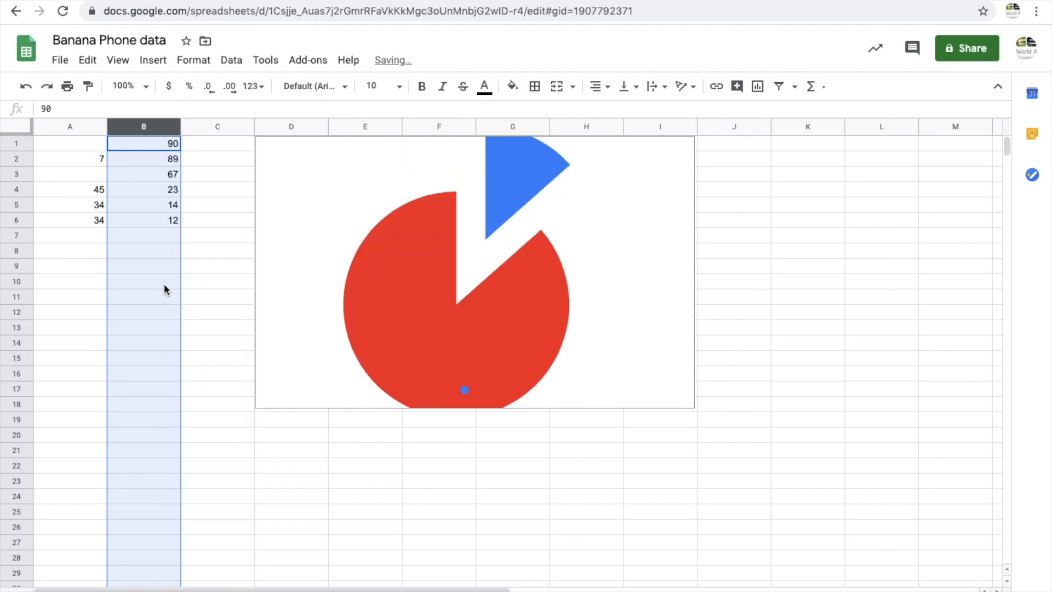